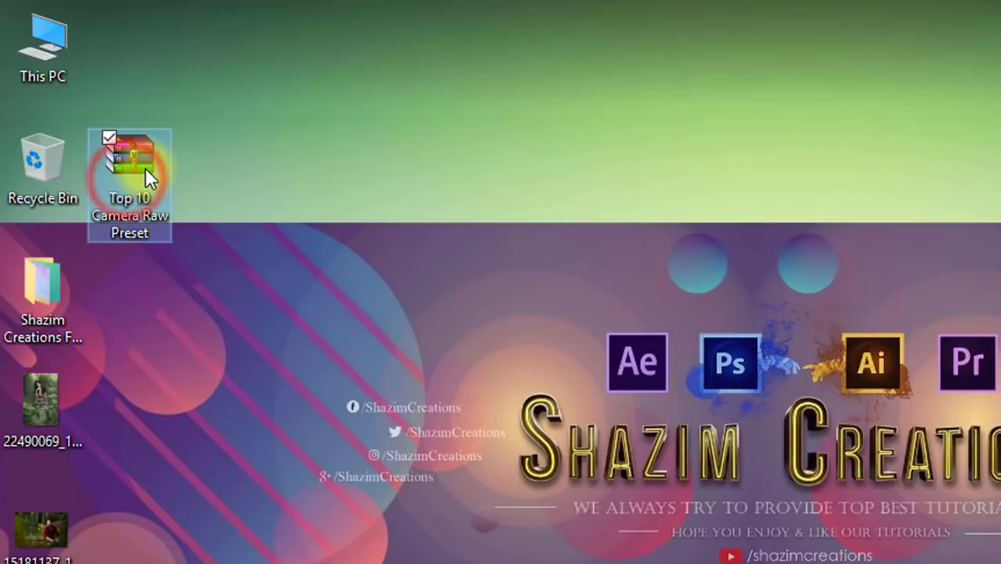
Extract the Top 10 Camera Raw Preset archive to a same-named desktop folder, using the default path.
{"action": "right_click", "coordinate": [144, 167]}
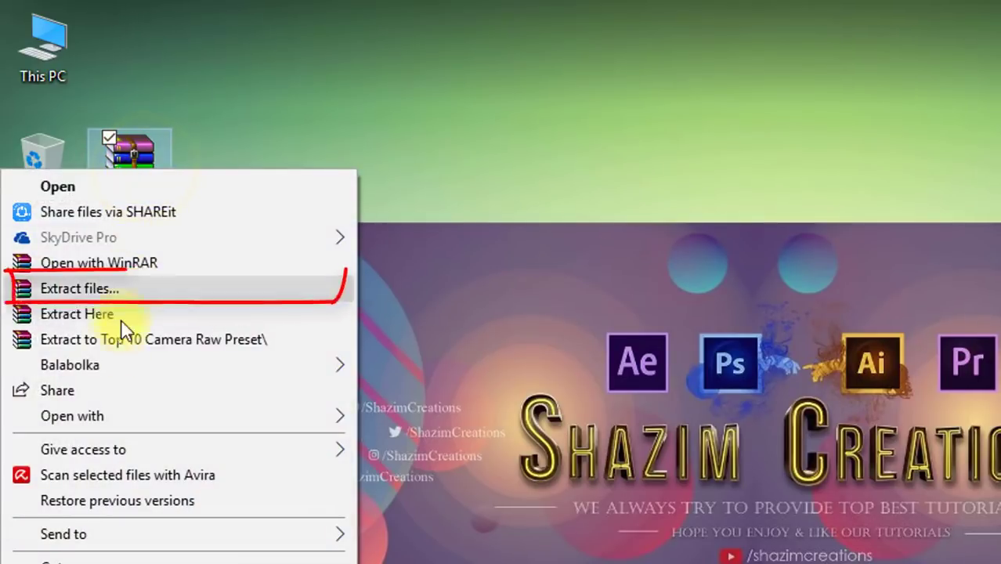
{"action": "left_click", "coordinate": [66, 292]}
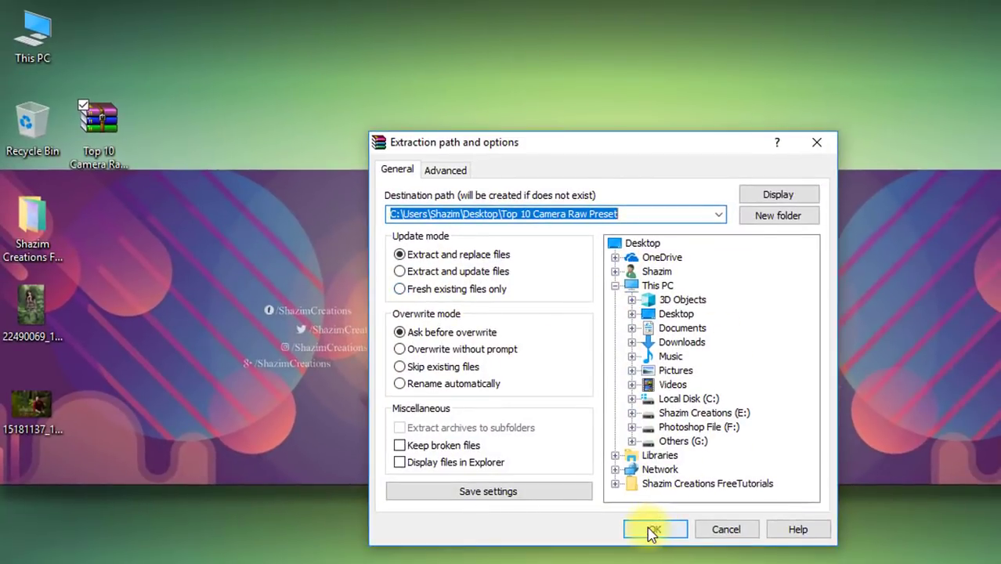
{"action": "left_click", "coordinate": [653, 529]}
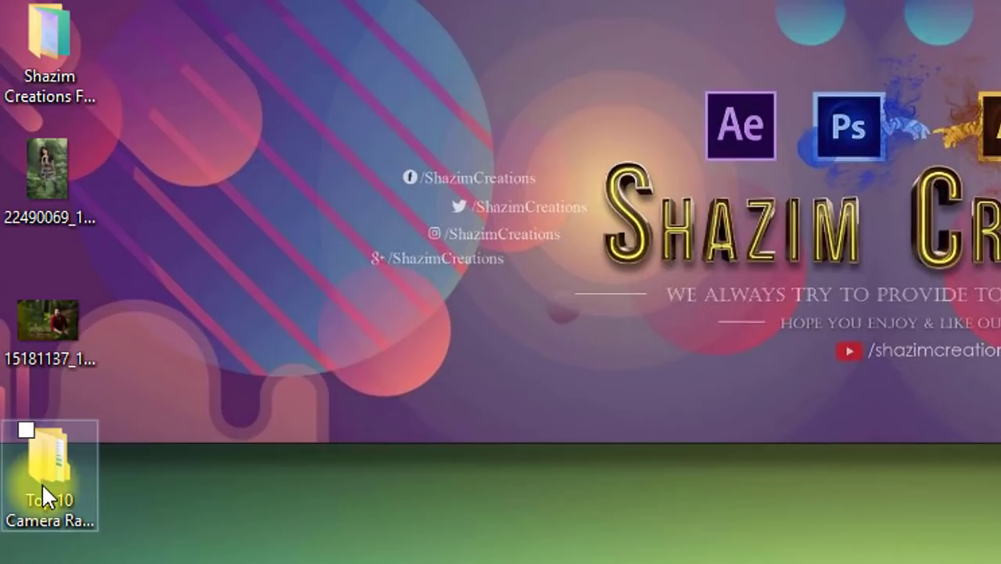
{"action": "left_click", "coordinate": [28, 511]}
{"action": "double_click", "coordinate": [43, 482]}
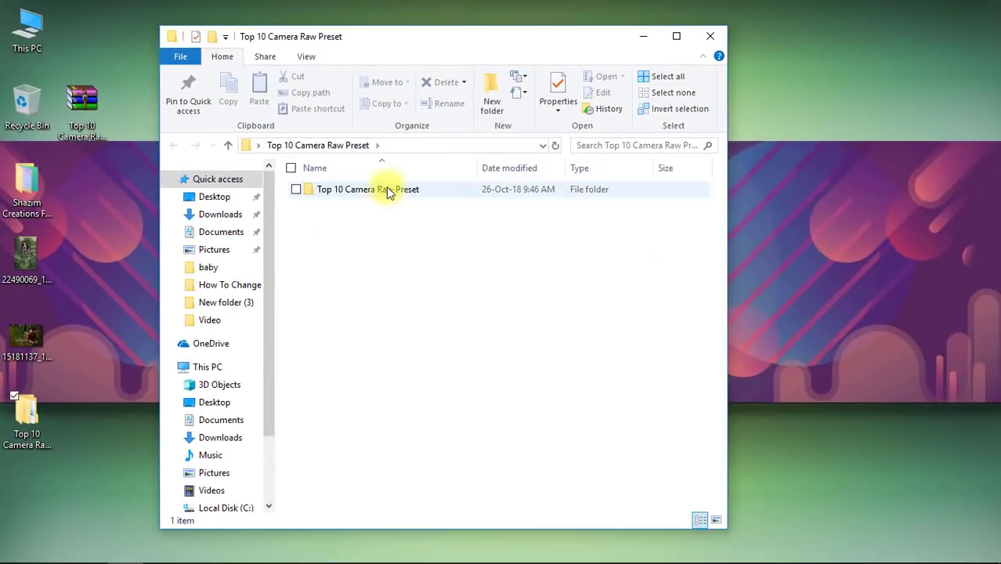
{"action": "double_click", "coordinate": [384, 190]}
{"action": "scroll", "coordinate": [470, 369], "scroll_direction": "down", "scroll_amount": 10}
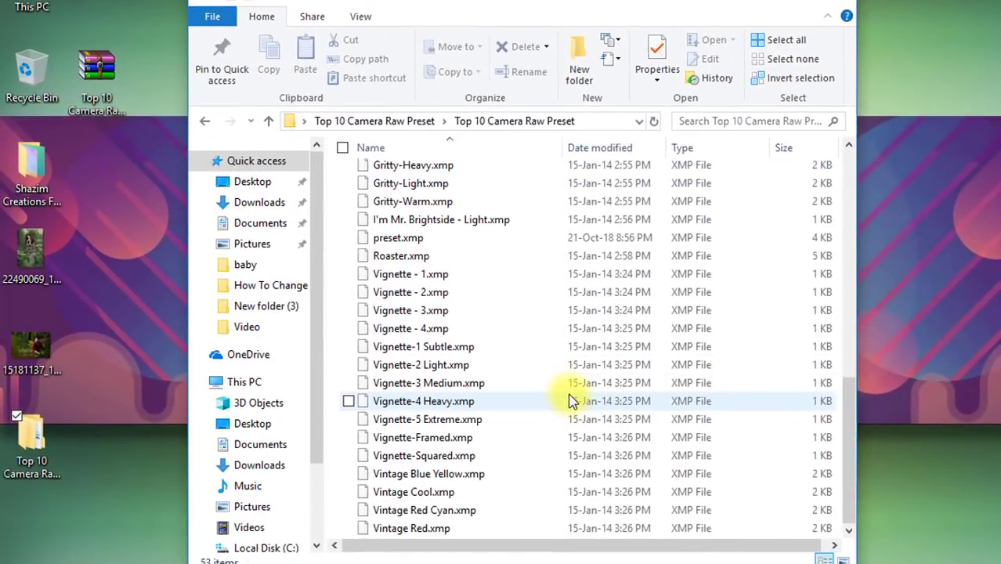
{"action": "scroll", "coordinate": [537, 398], "scroll_direction": "up", "scroll_amount": 11}
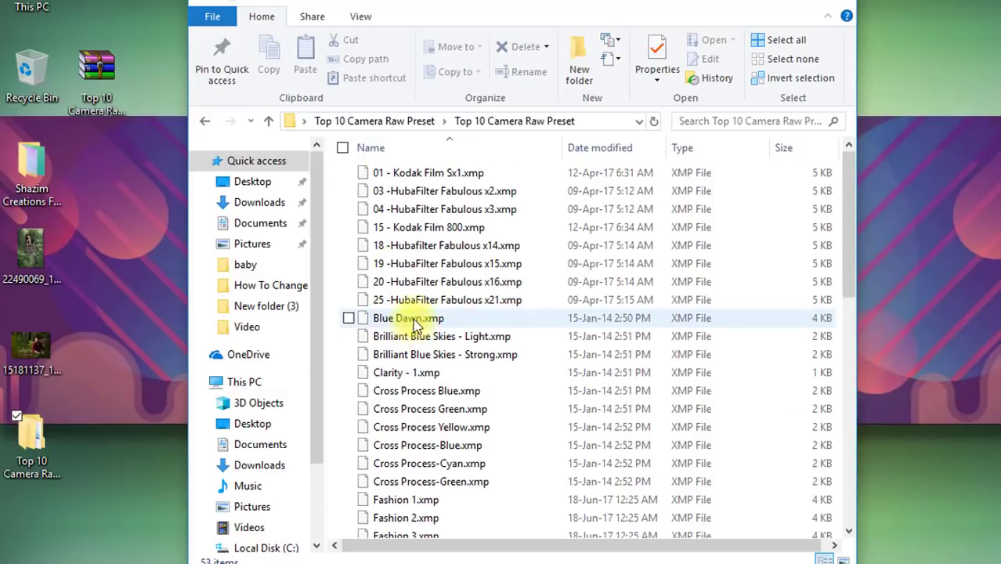
{"action": "left_click", "coordinate": [337, 176]}
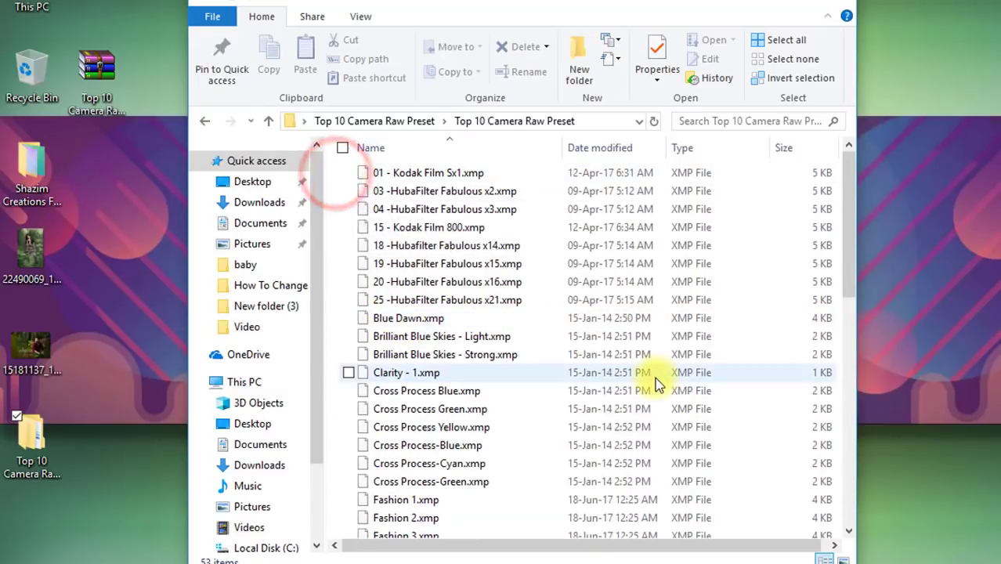
{"action": "scroll", "coordinate": [660, 380], "scroll_direction": "down", "scroll_amount": 5}
Close the preset folder, launch Photoshop and dismiss the plugin window covering the start screen.
{"action": "left_click", "coordinate": [750, 22]}
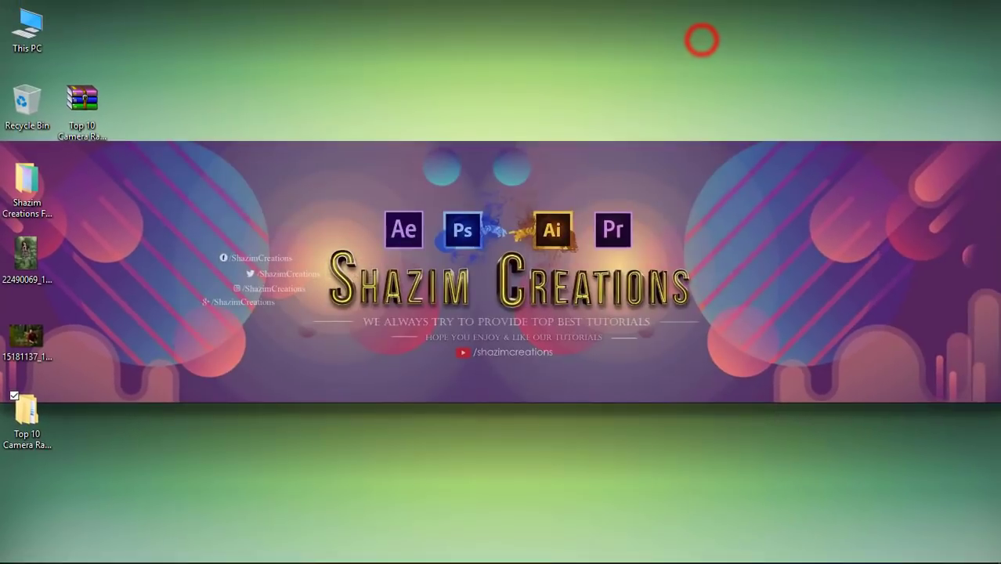
{"action": "mouse_move", "coordinate": [554, 555]}
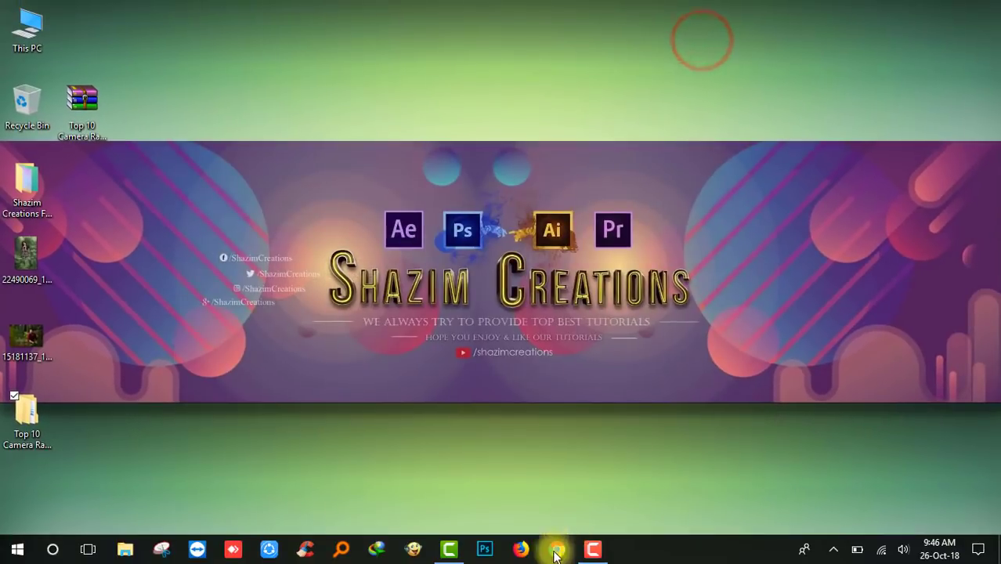
{"action": "left_click", "coordinate": [484, 552]}
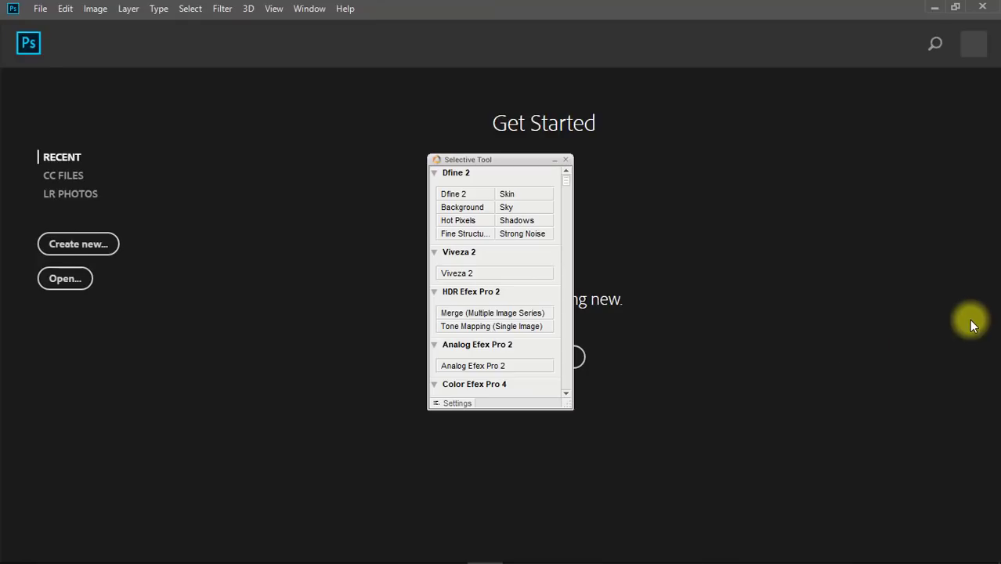
{"action": "left_click", "coordinate": [568, 159]}
Open the man's and the woman's forest photos from the desktop together.
{"action": "left_click", "coordinate": [41, 8]}
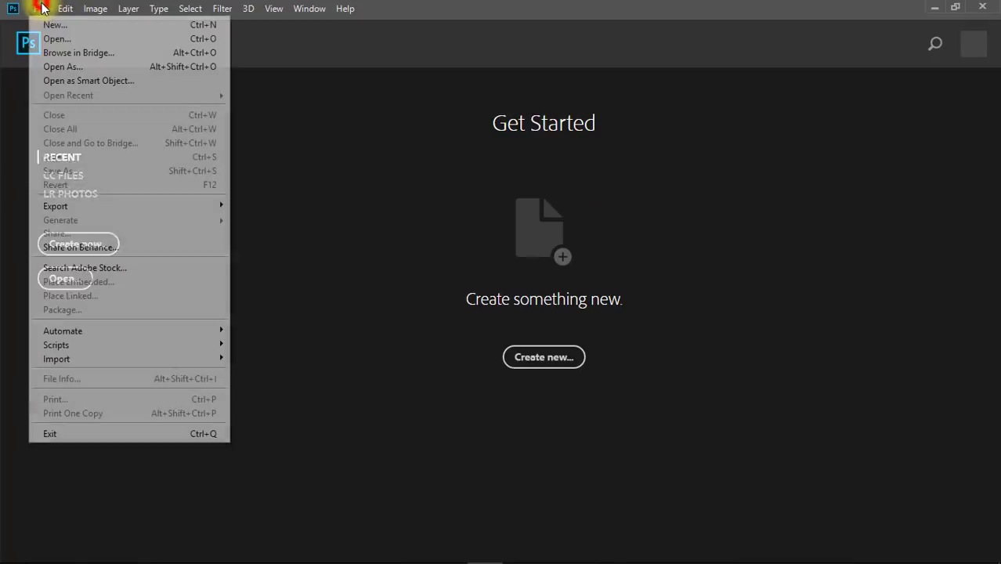
{"action": "left_click", "coordinate": [55, 36]}
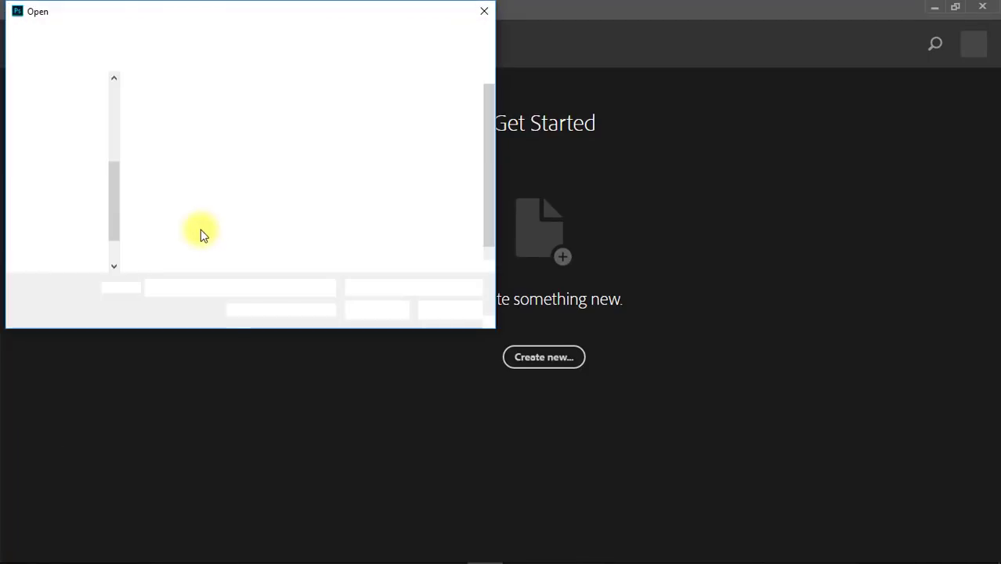
{"action": "left_click", "coordinate": [60, 121]}
{"action": "left_click", "coordinate": [321, 125]}
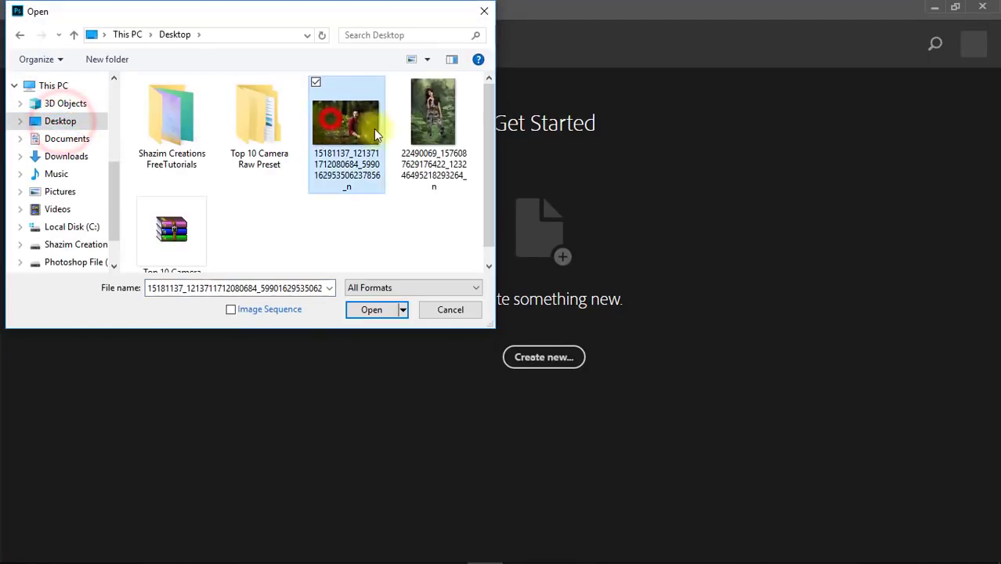
{"action": "left_click", "coordinate": [423, 121], "text": "ctrl"}
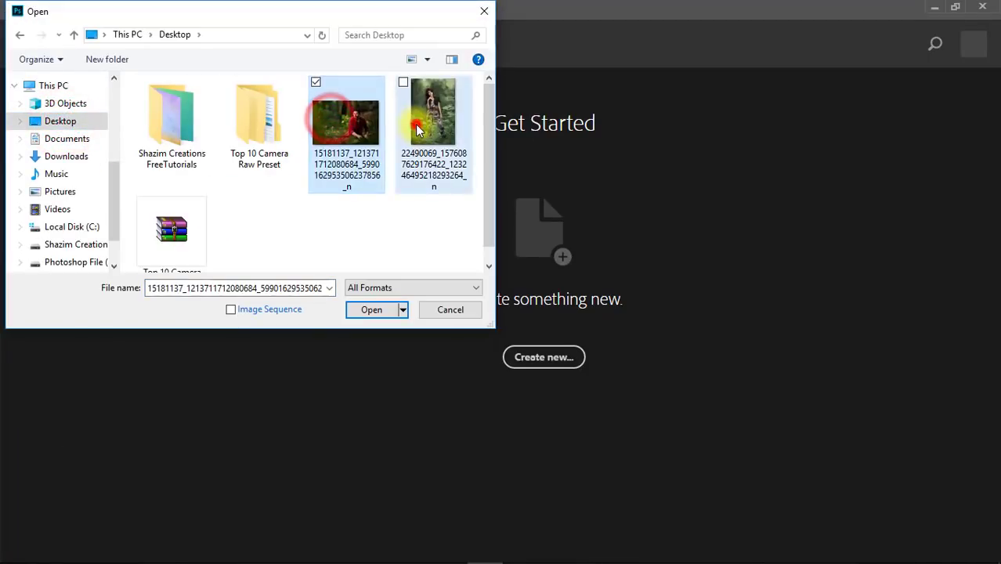
{"action": "left_click", "coordinate": [370, 315]}
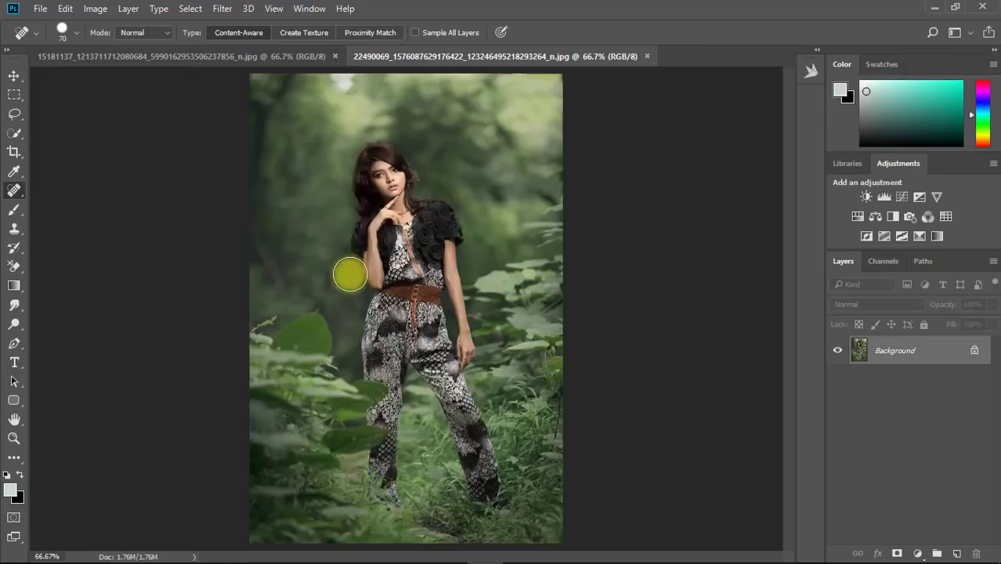
Open the Camera Raw Filter on the man's forest photo and show its Presets panel menu.
{"action": "left_click", "coordinate": [200, 63]}
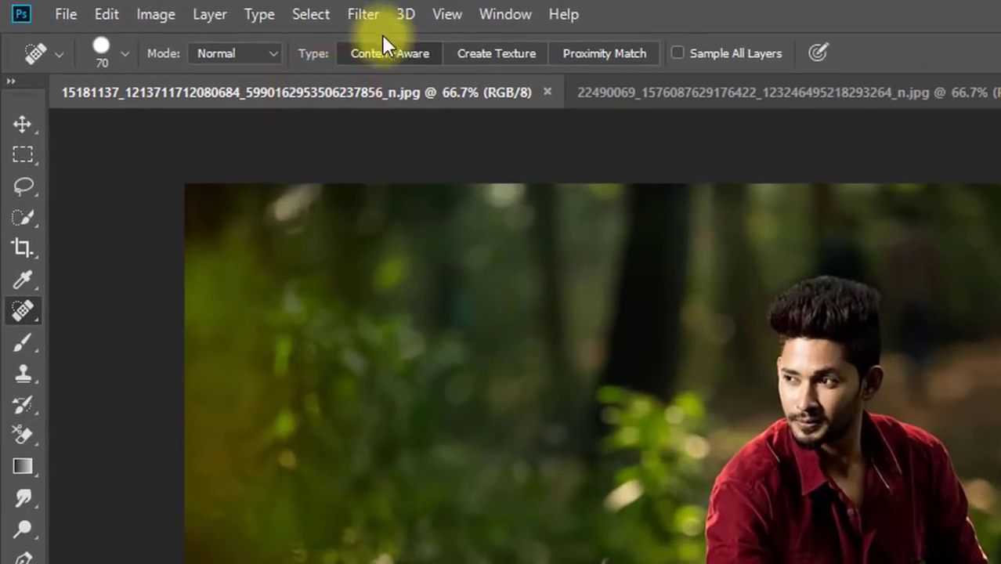
{"action": "left_click", "coordinate": [219, 10]}
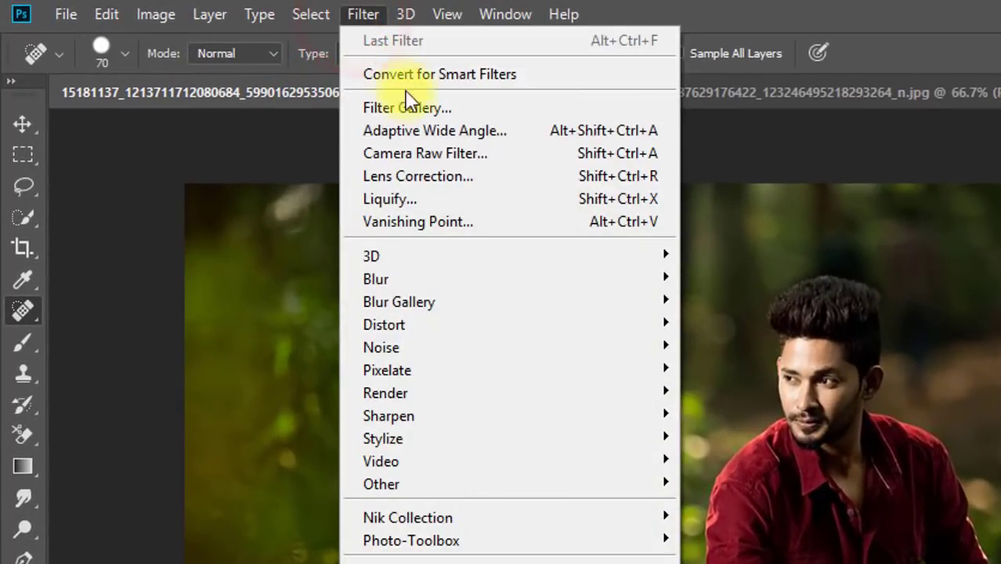
{"action": "left_click", "coordinate": [422, 155]}
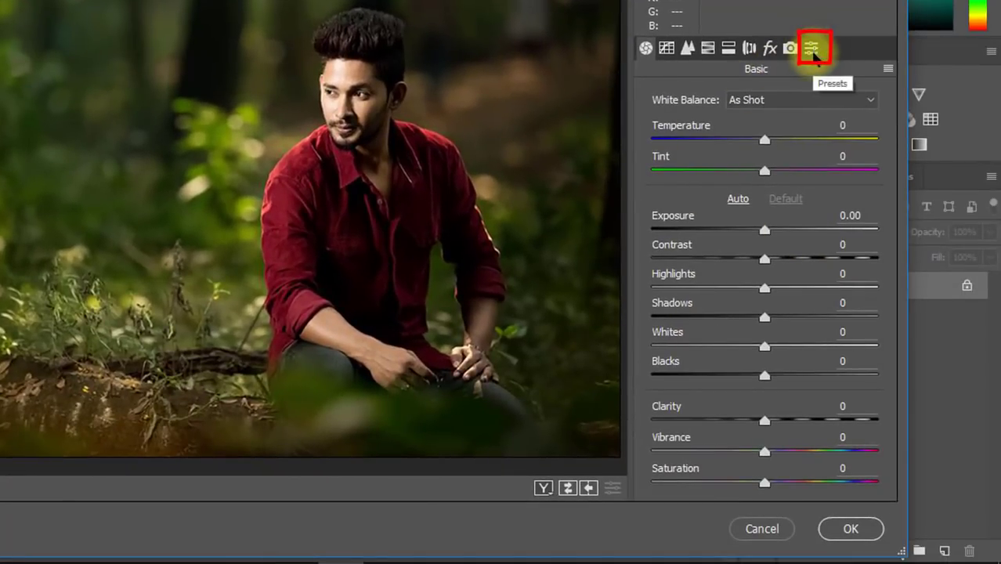
{"action": "left_click", "coordinate": [812, 49]}
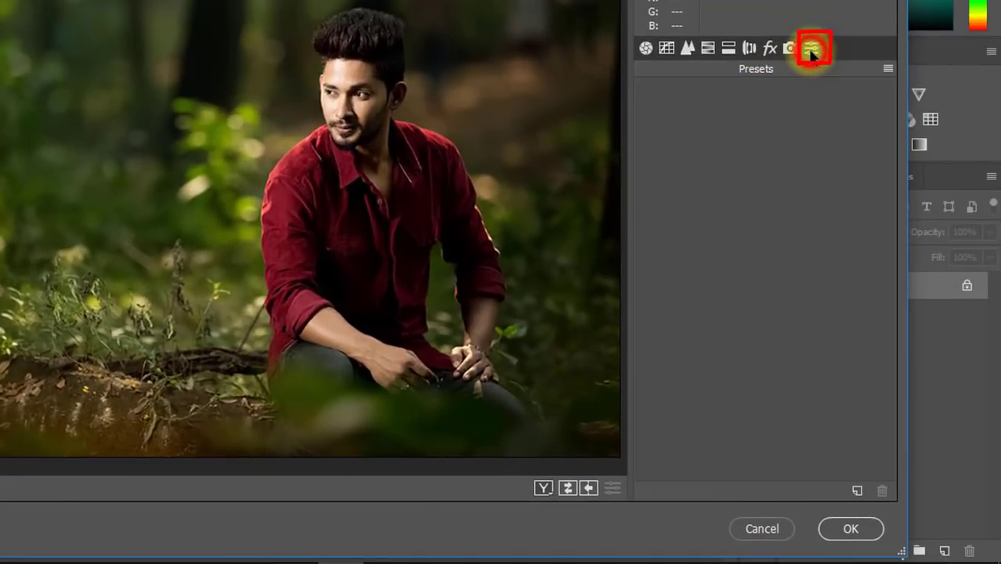
{"action": "left_click", "coordinate": [888, 69]}
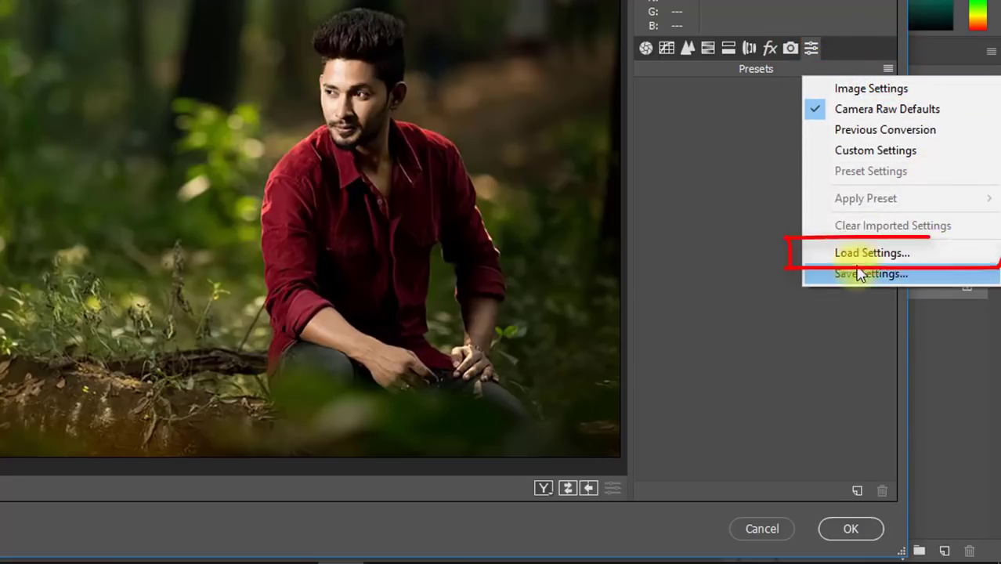
Choose Load Settings and browse into the Top 10 Camera Raw Preset subfolder.
{"action": "left_click", "coordinate": [879, 254]}
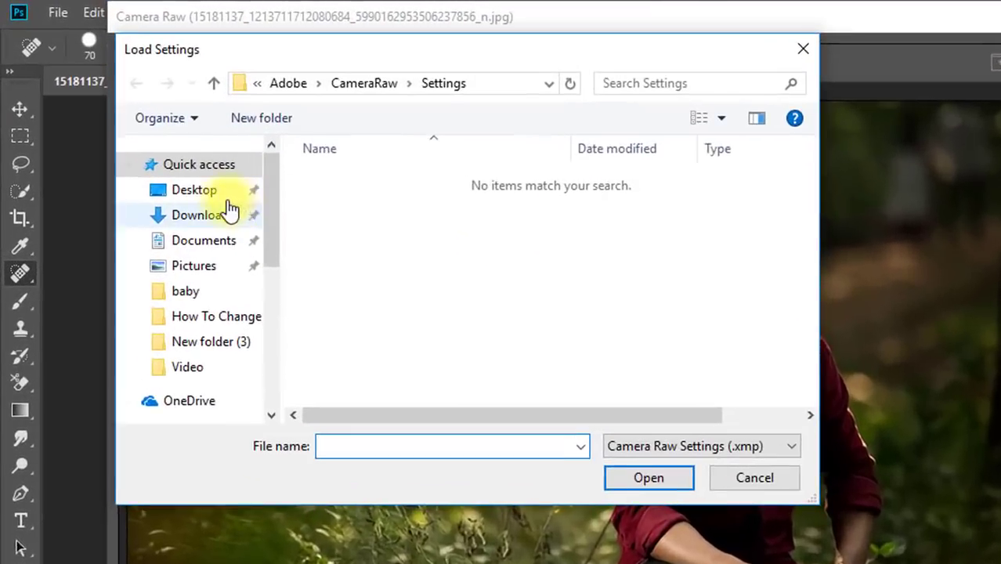
{"action": "left_click", "coordinate": [203, 193]}
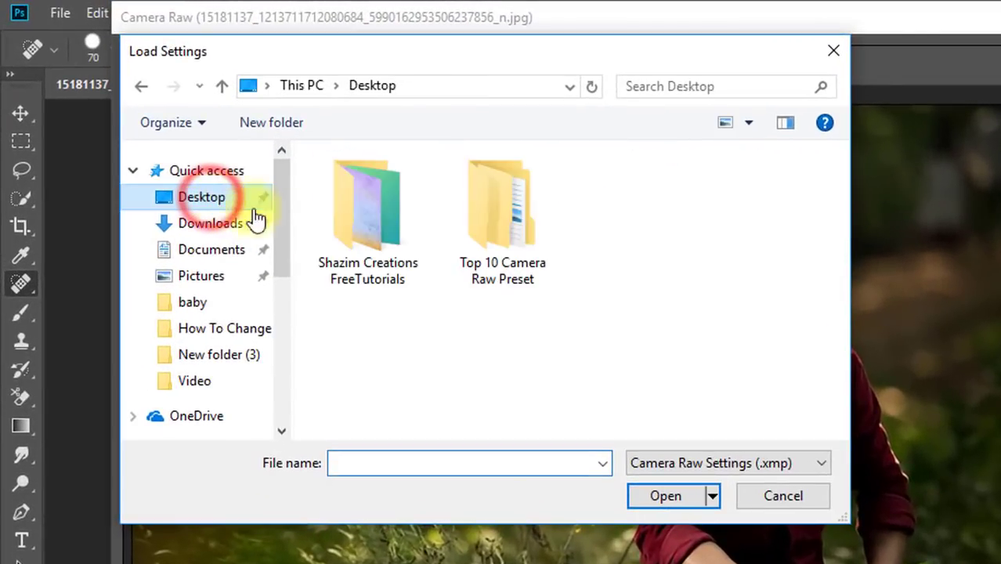
{"action": "left_click", "coordinate": [465, 220]}
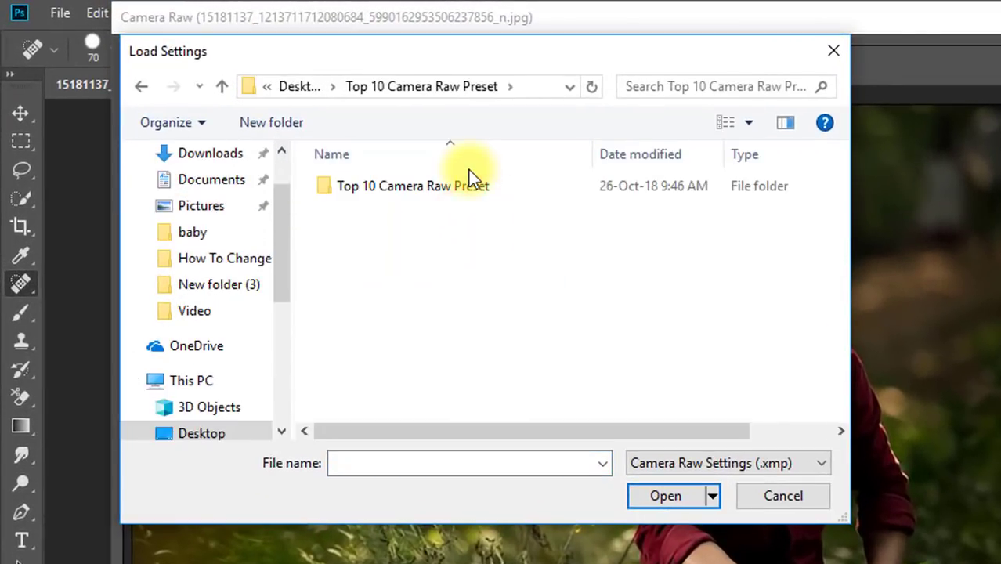
{"action": "double_click", "coordinate": [400, 194]}
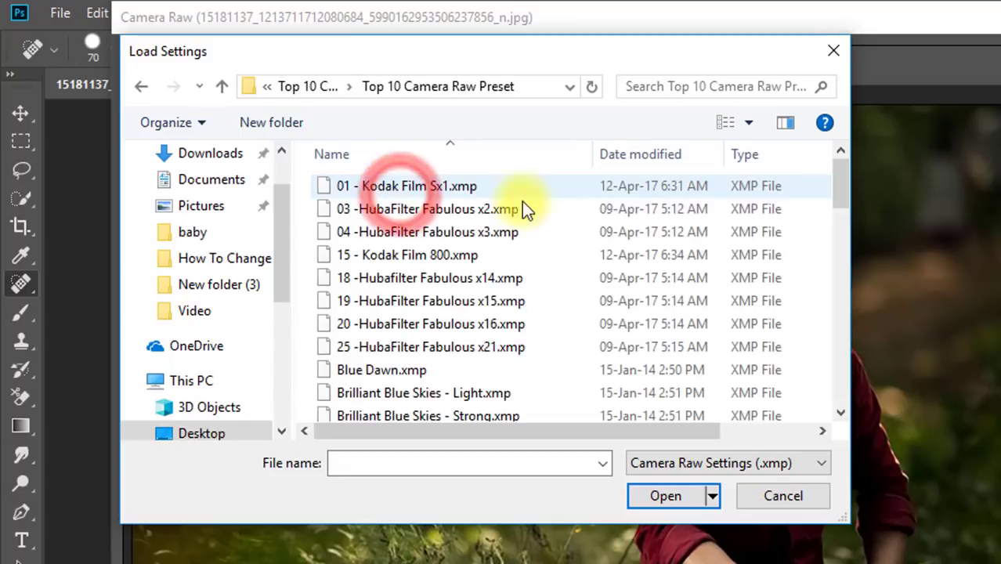
Load the 03 -HubaFilter Fabulous x2.xmp preset, then revert to Previous Conversion.
{"action": "left_click", "coordinate": [384, 185]}
{"action": "left_click", "coordinate": [422, 210]}
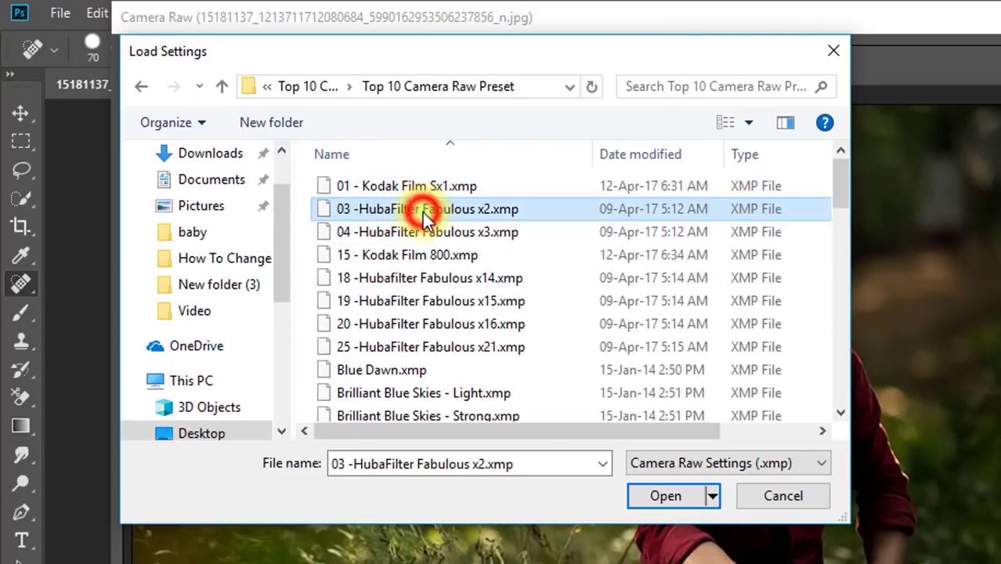
{"action": "left_click", "coordinate": [405, 188]}
{"action": "left_click", "coordinate": [406, 209]}
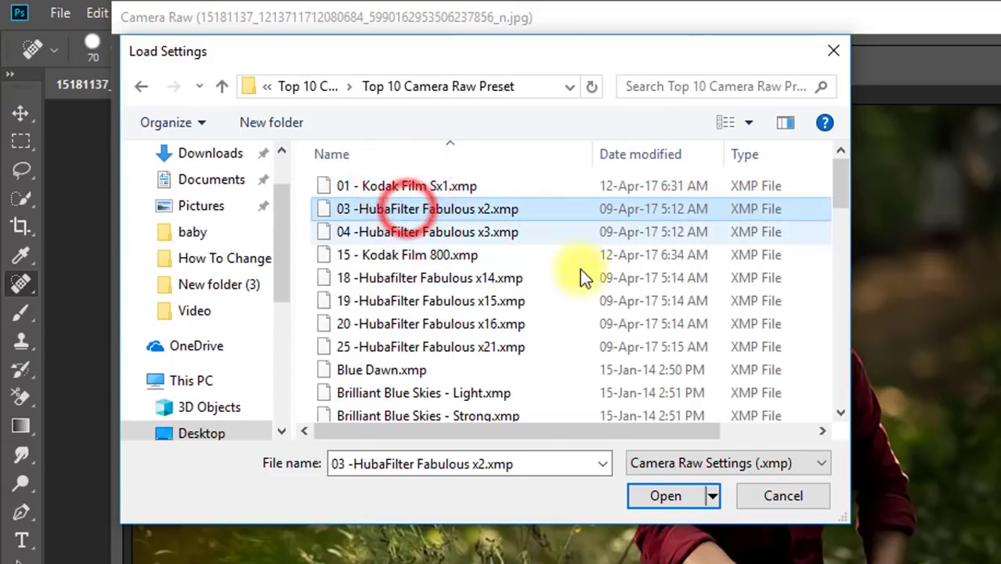
{"action": "left_click", "coordinate": [406, 188]}
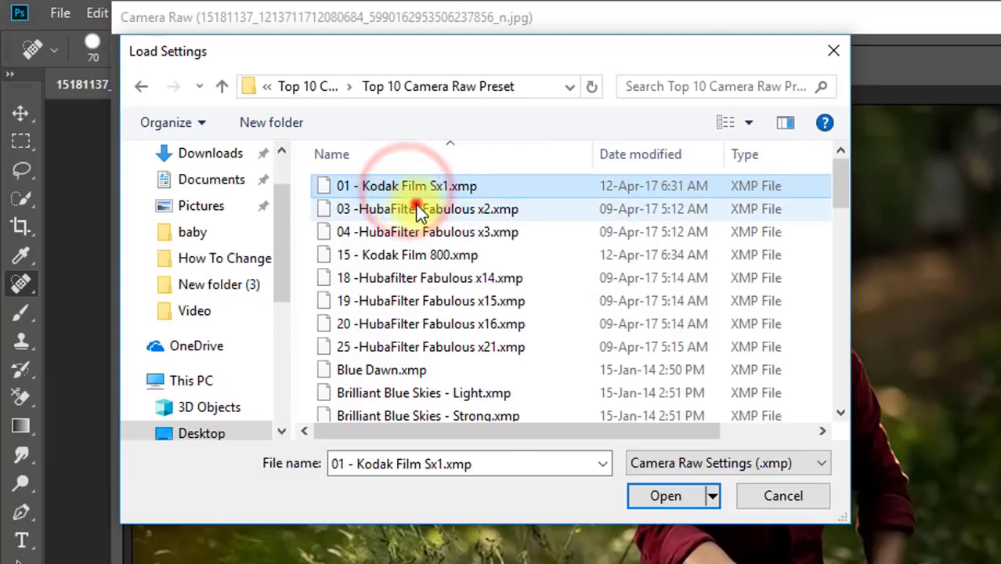
{"action": "left_click", "coordinate": [422, 211]}
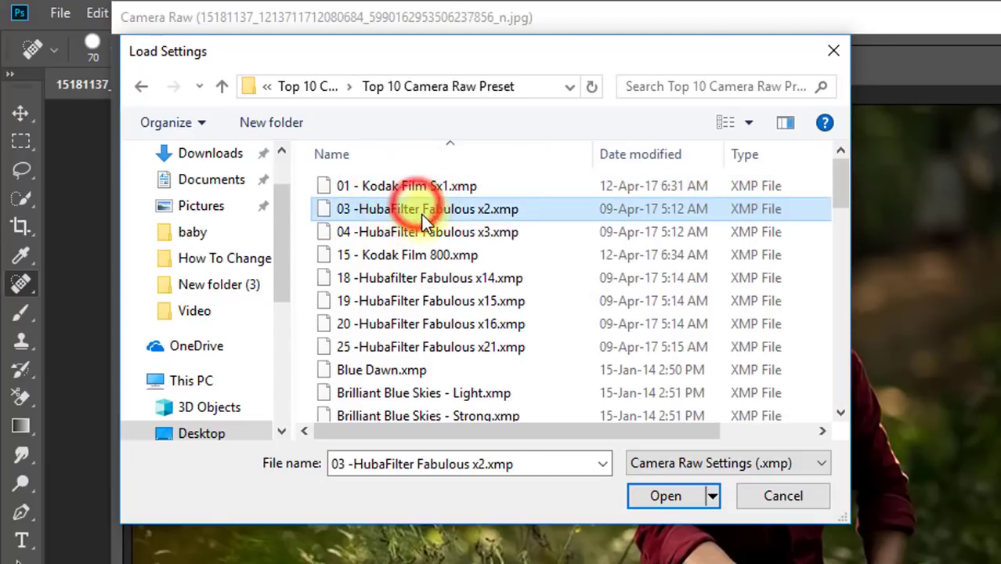
{"action": "left_click", "coordinate": [666, 494]}
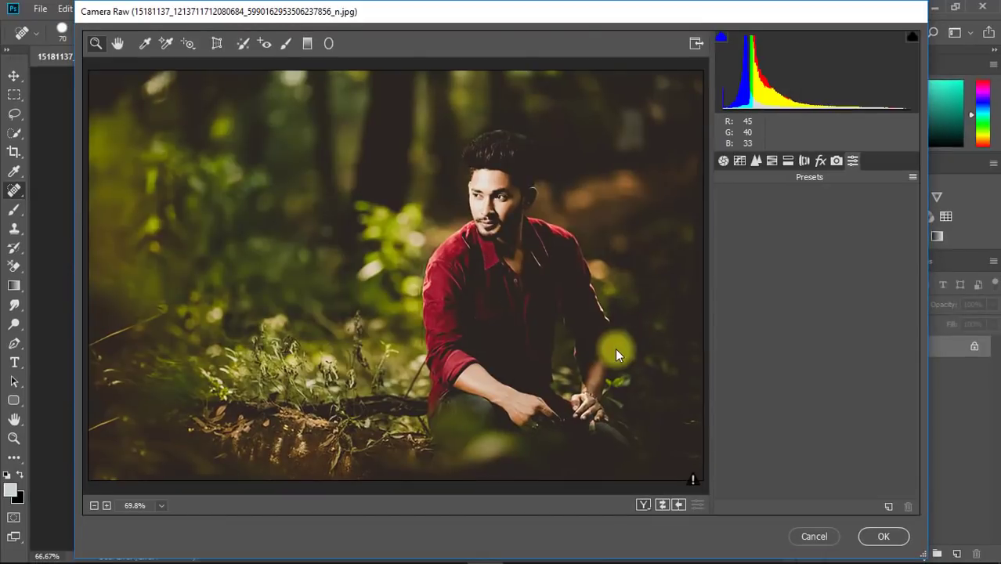
{"action": "left_click", "coordinate": [912, 177]}
{"action": "left_click", "coordinate": [862, 225]}
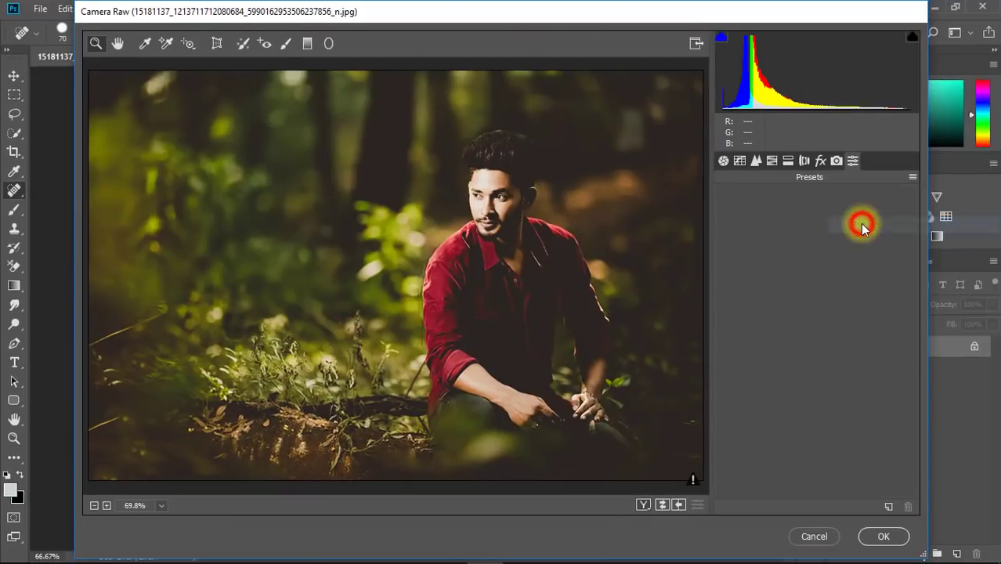
Cancel Camera Raw and open the inner Top 10 Camera Raw Preset folder from the desktop.
{"action": "left_click", "coordinate": [821, 538]}
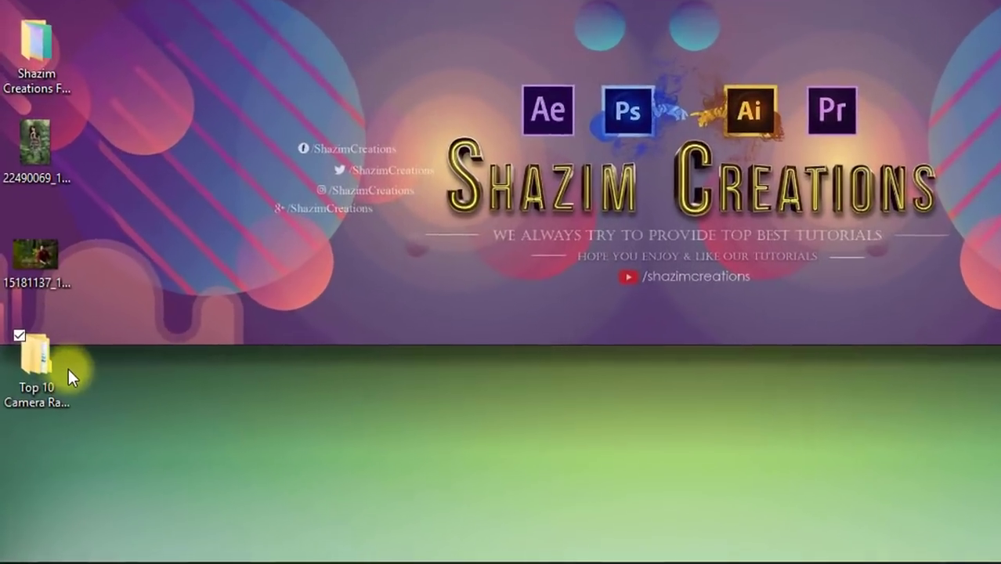
{"action": "left_click", "coordinate": [56, 368]}
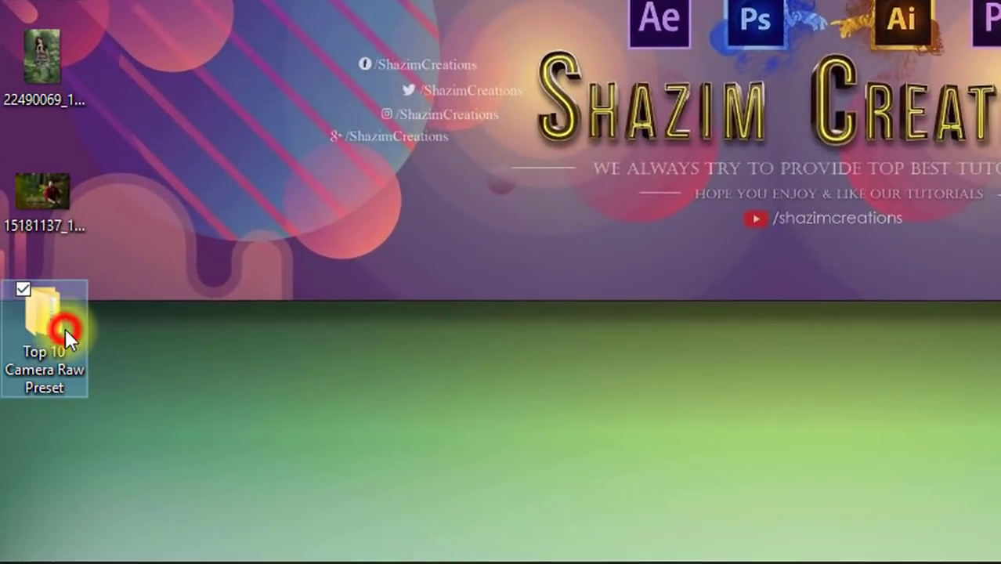
{"action": "double_click", "coordinate": [49, 312]}
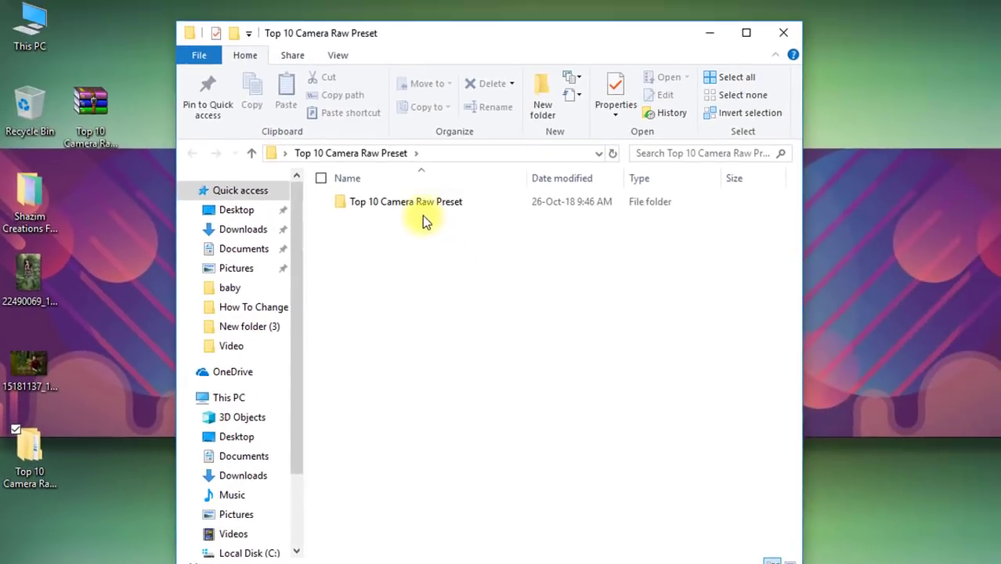
{"action": "double_click", "coordinate": [533, 34]}
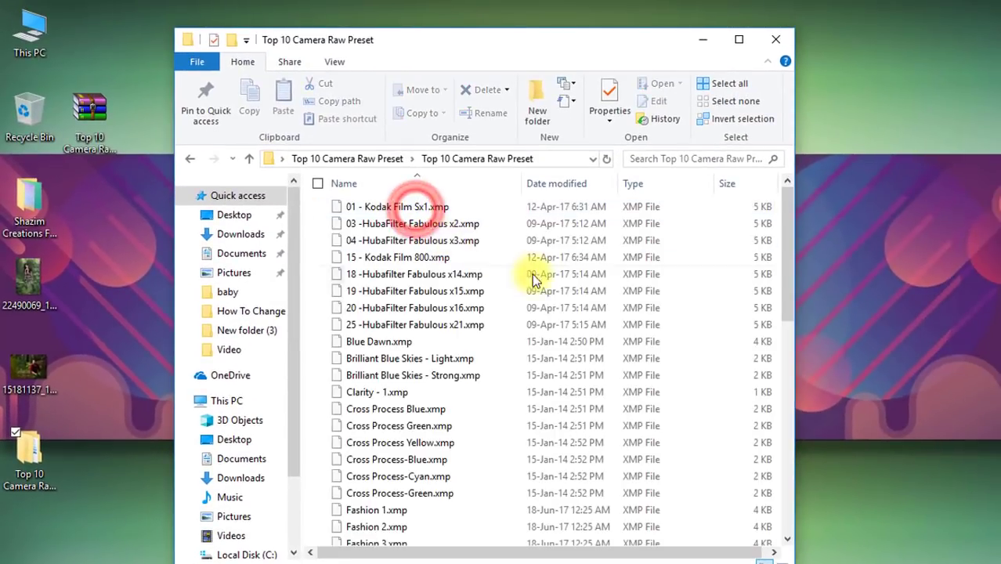
Select all the .xmp preset files and copy them.
{"action": "left_click", "coordinate": [546, 309]}
{"action": "key", "text": "ctrl+a"}
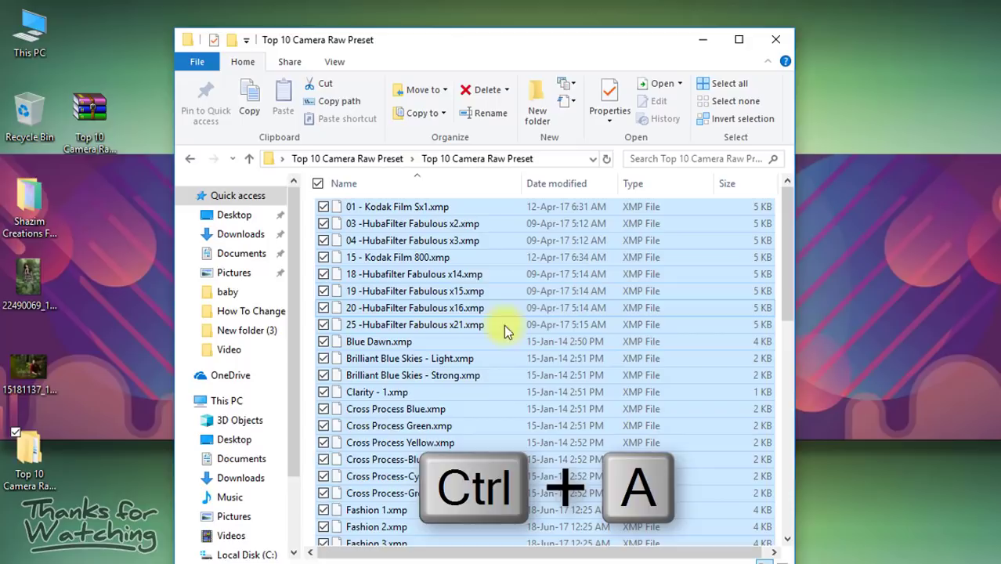
{"action": "scroll", "coordinate": [517, 278], "scroll_direction": "down", "scroll_amount": 11}
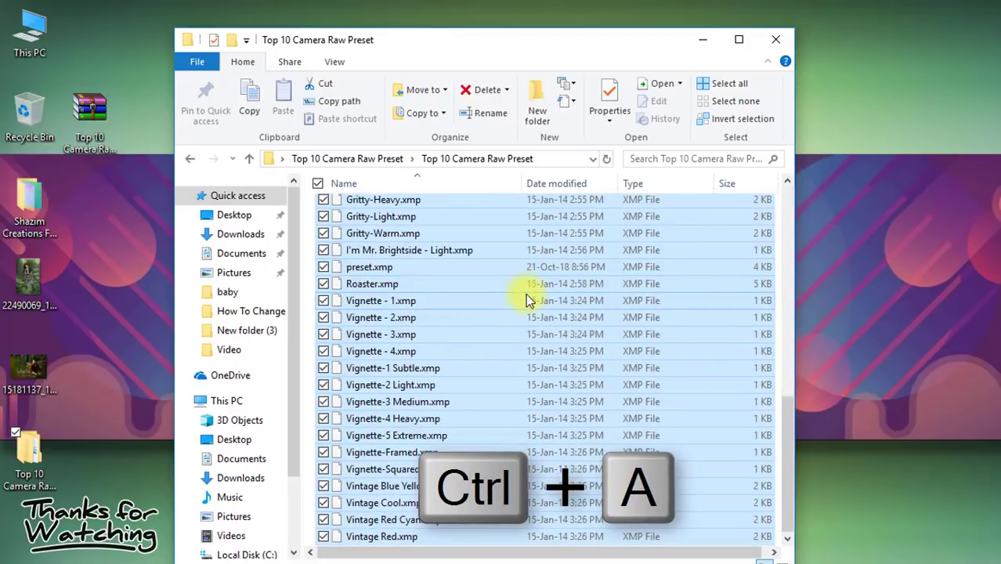
{"action": "scroll", "coordinate": [526, 294], "scroll_direction": "up", "scroll_amount": 5}
{"action": "scroll", "coordinate": [546, 325], "scroll_direction": "up", "scroll_amount": 5}
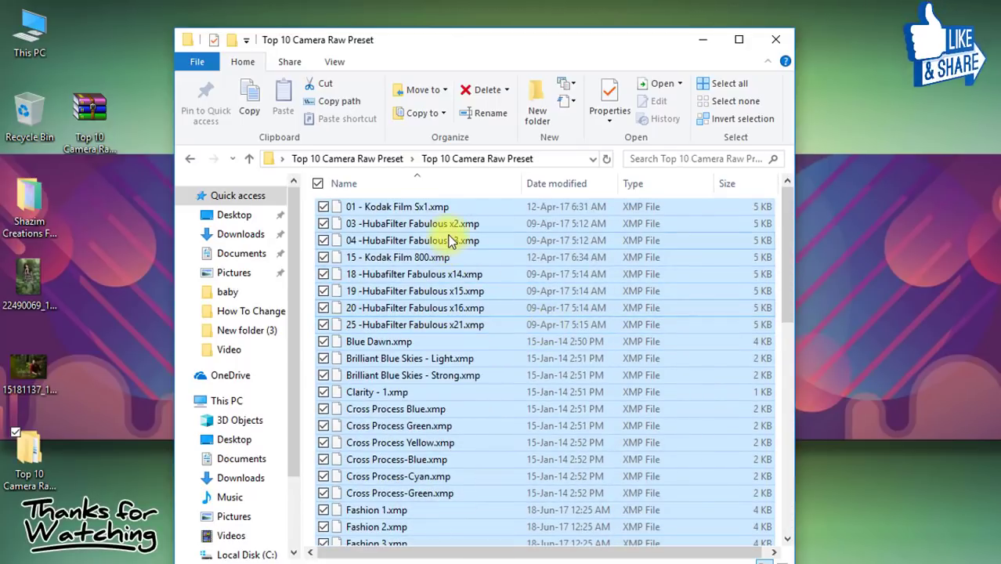
{"action": "right_click", "coordinate": [448, 236]}
{"action": "left_click", "coordinate": [202, 393]}
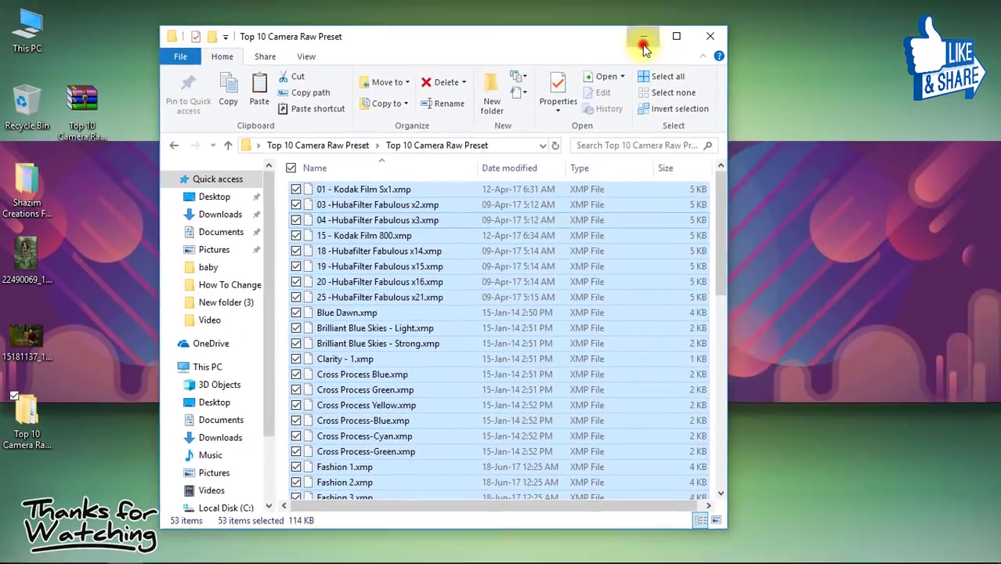
Go through This PC, Local Disk (C:) and Users to the user's profile folder.
{"action": "left_click", "coordinate": [642, 40]}
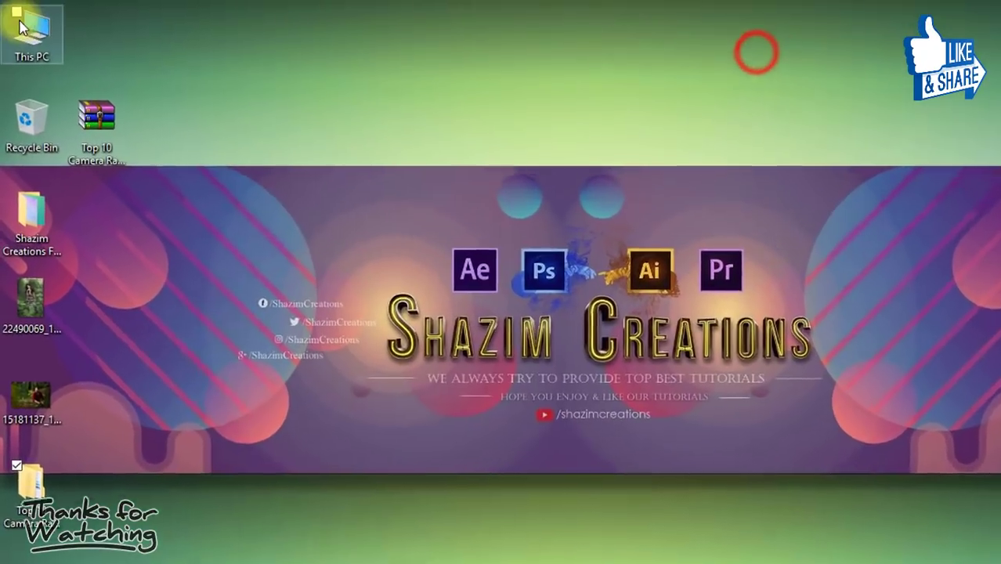
{"action": "double_click", "coordinate": [48, 40]}
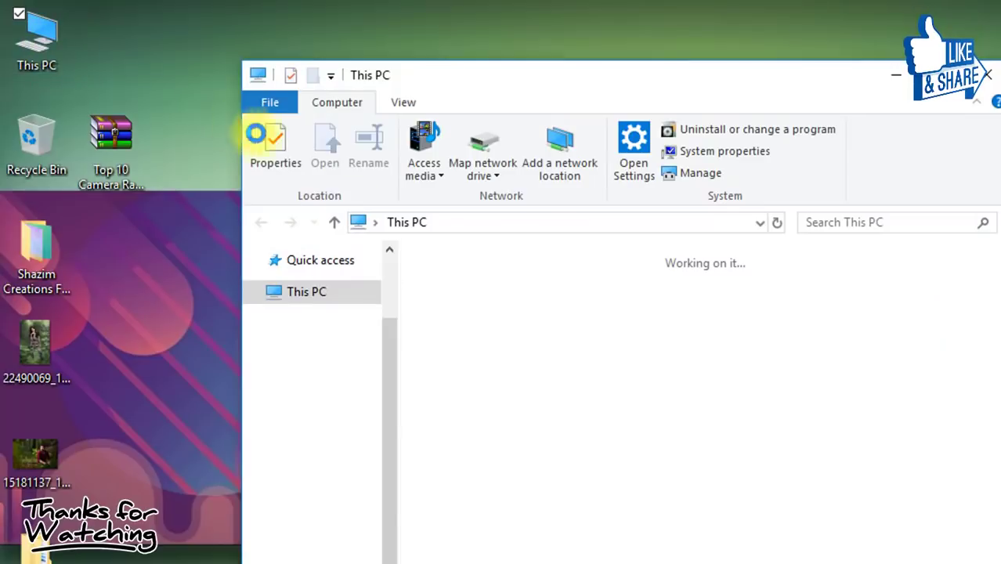
{"action": "left_click", "coordinate": [937, 82]}
{"action": "double_click", "coordinate": [339, 379]}
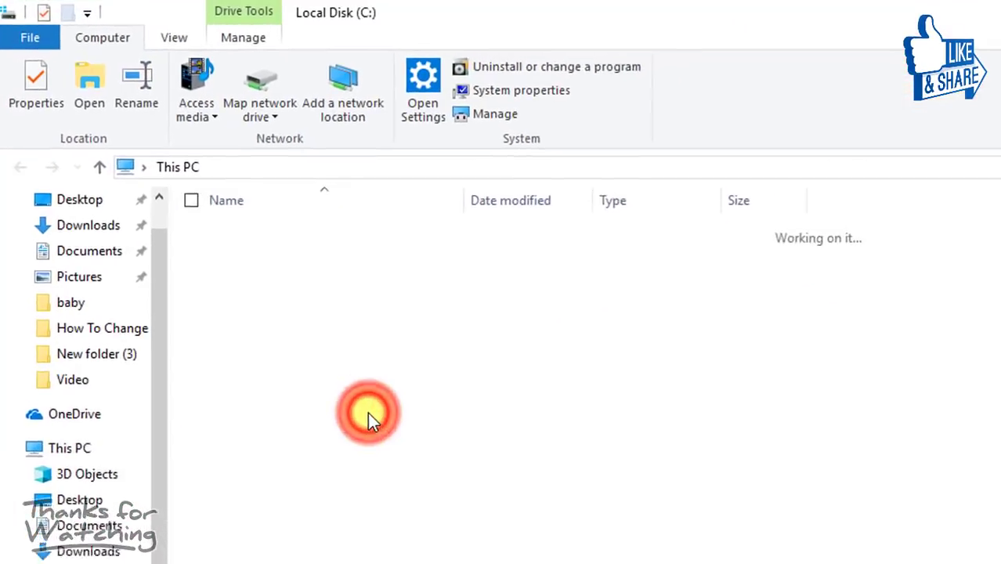
{"action": "double_click", "coordinate": [257, 366]}
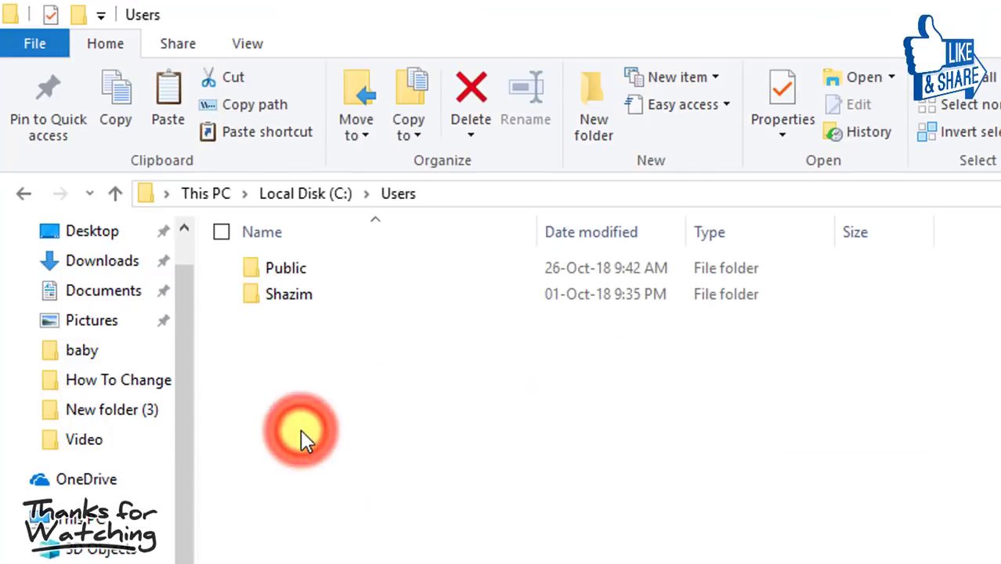
{"action": "double_click", "coordinate": [286, 295]}
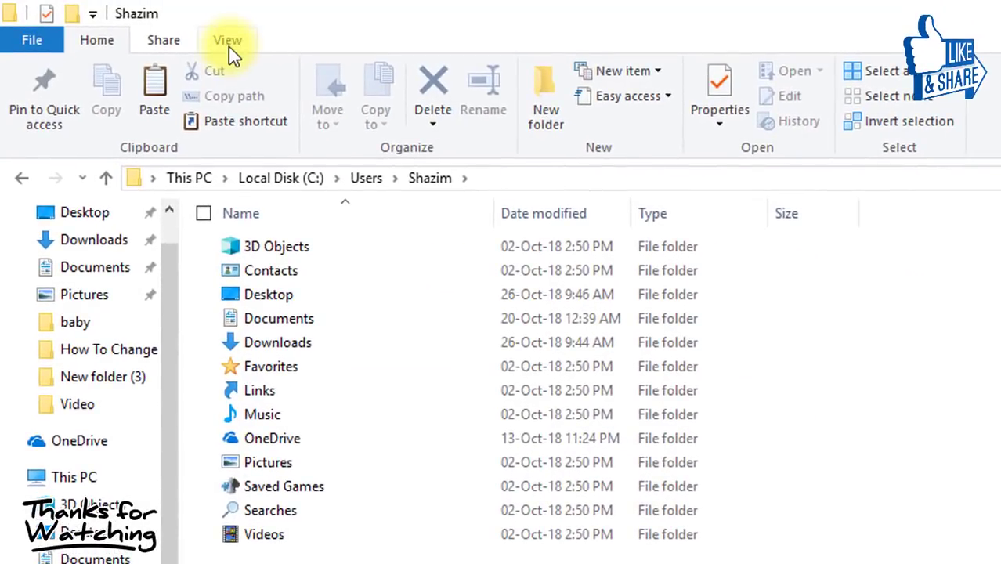
Enable Show hidden files, folders, and drives in Folder Options and apply it.
{"action": "left_click", "coordinate": [229, 43]}
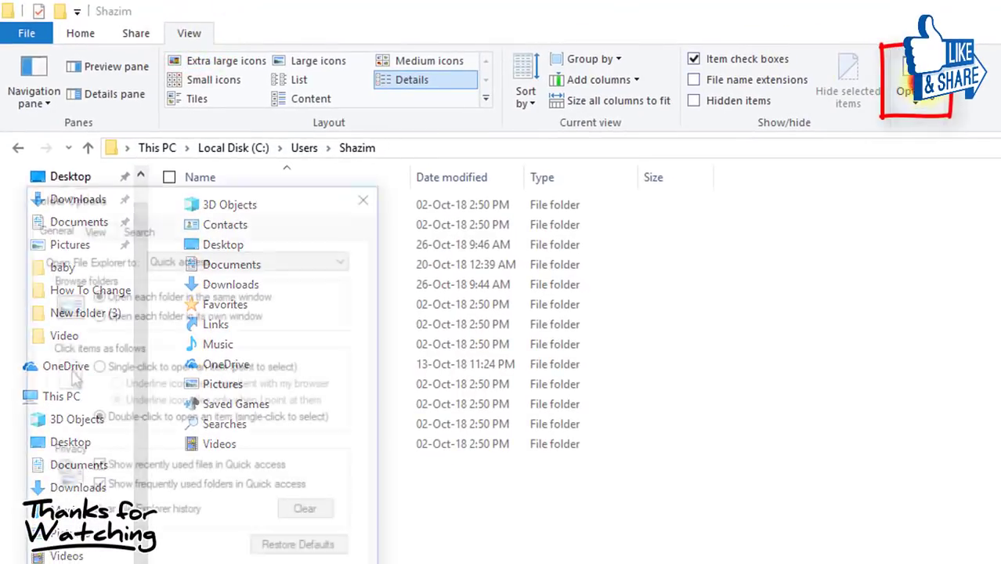
{"action": "left_click", "coordinate": [95, 230]}
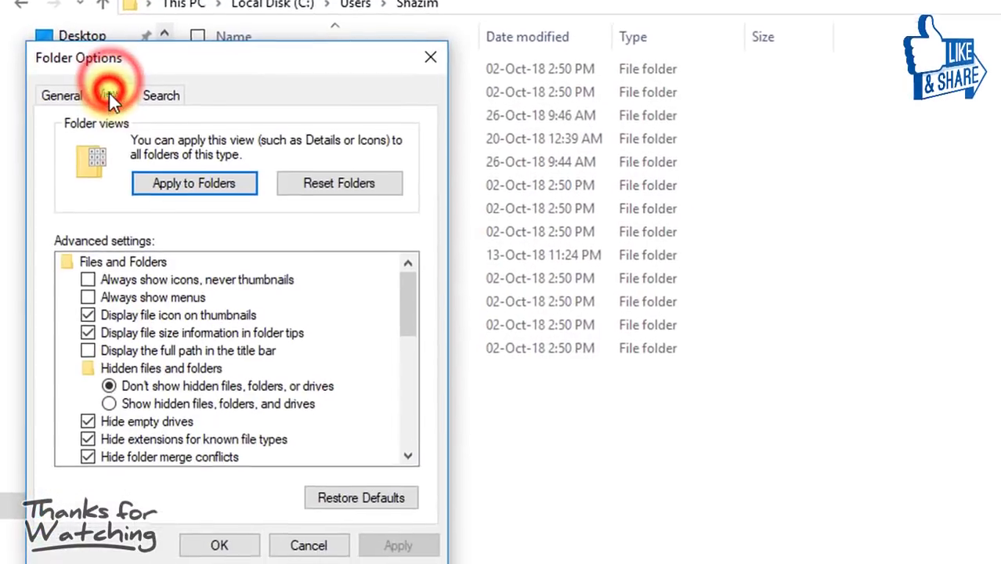
{"action": "left_click", "coordinate": [108, 403]}
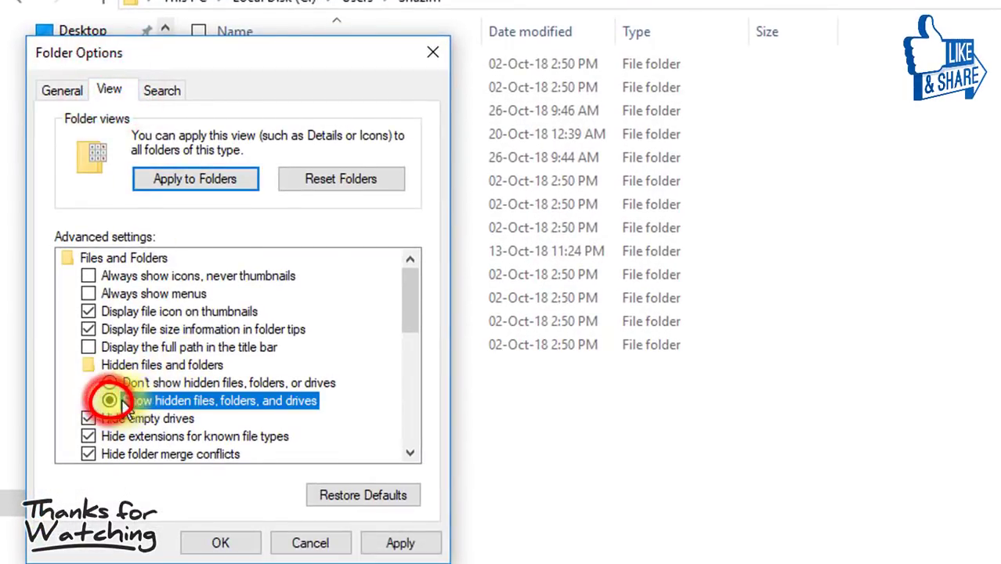
{"action": "left_click", "coordinate": [392, 539]}
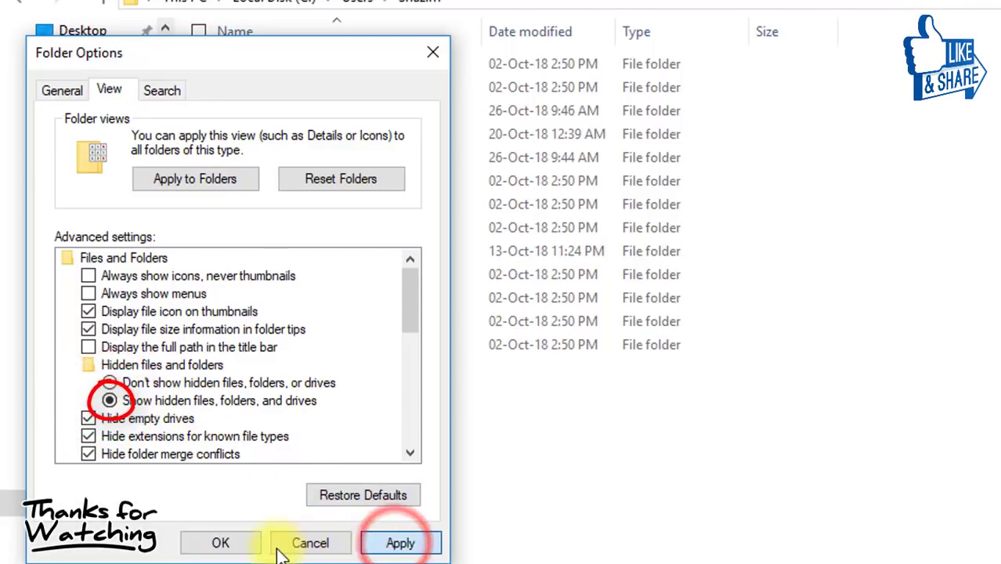
Close Folder Options and open AppData\Roaming\Adobe\CameraRaw\Settings.
{"action": "left_click", "coordinate": [220, 542]}
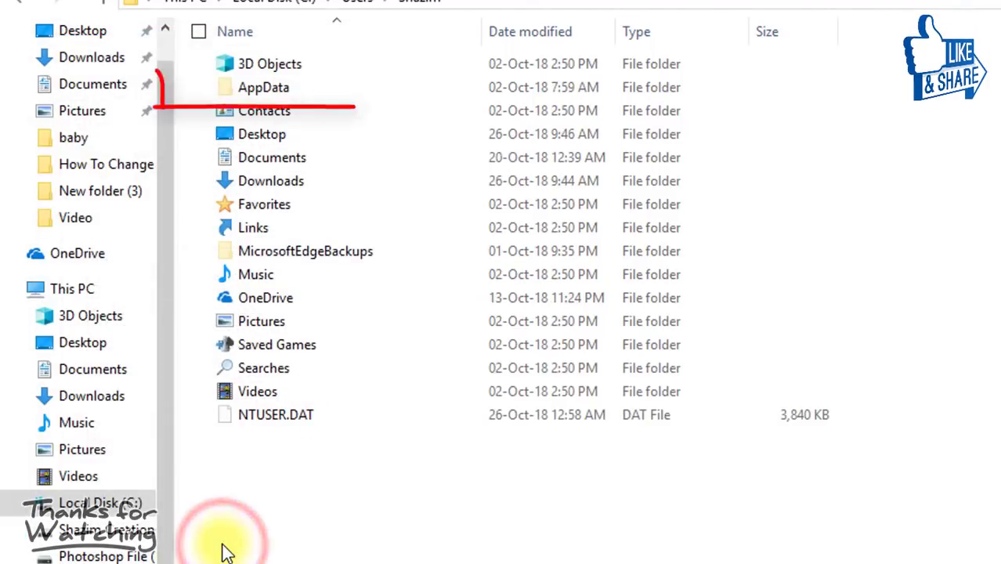
{"action": "double_click", "coordinate": [278, 89]}
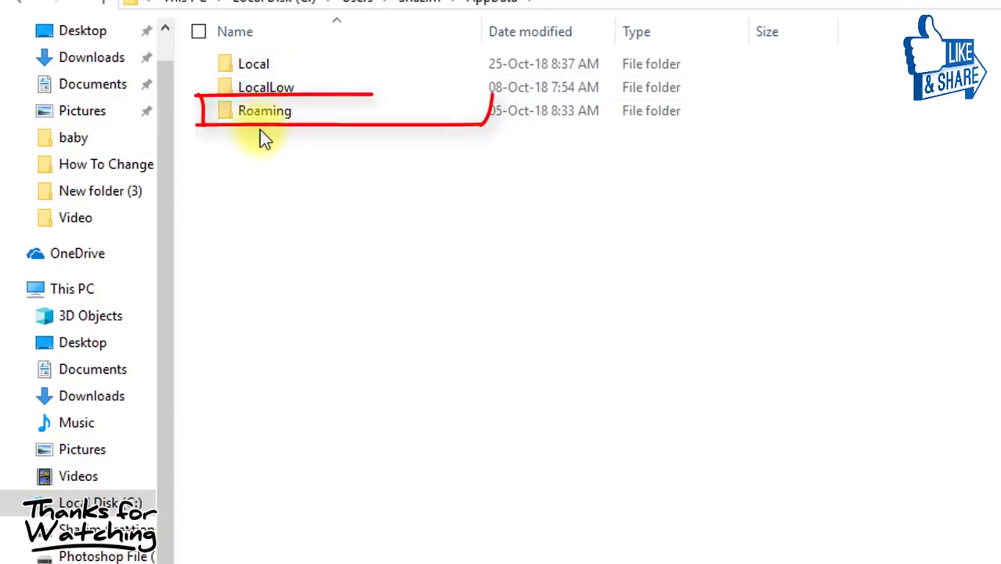
{"action": "double_click", "coordinate": [278, 119]}
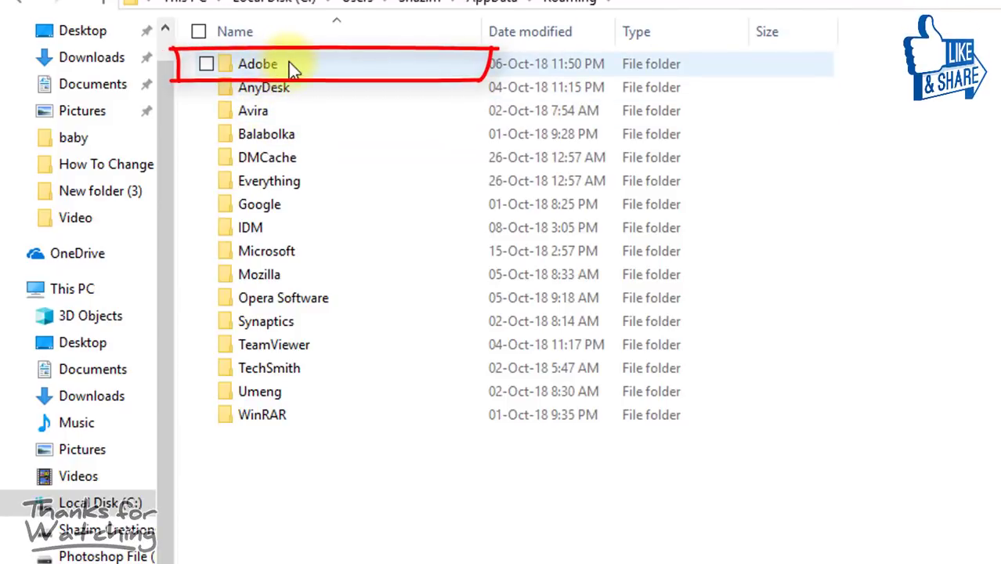
{"action": "double_click", "coordinate": [288, 62]}
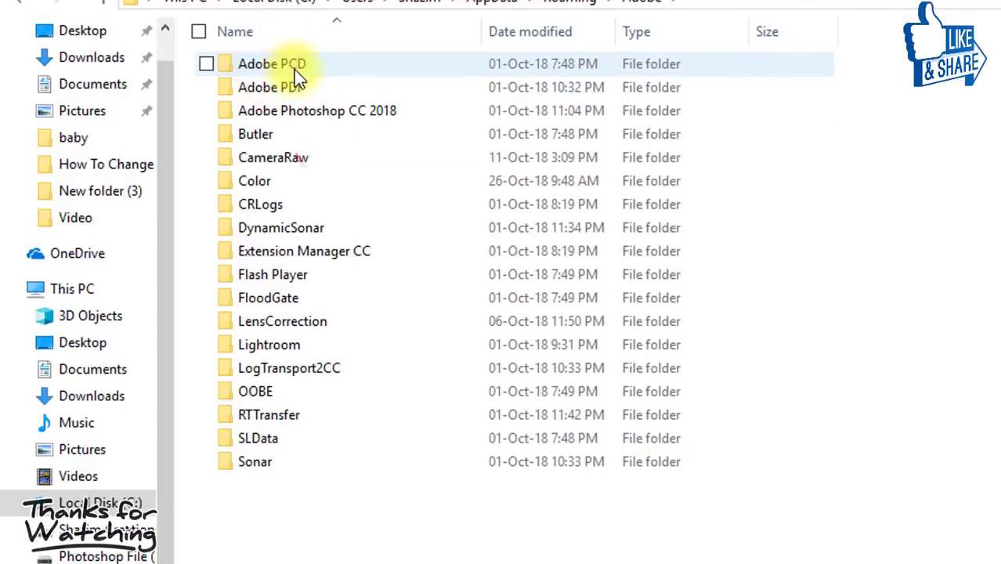
{"action": "double_click", "coordinate": [359, 163]}
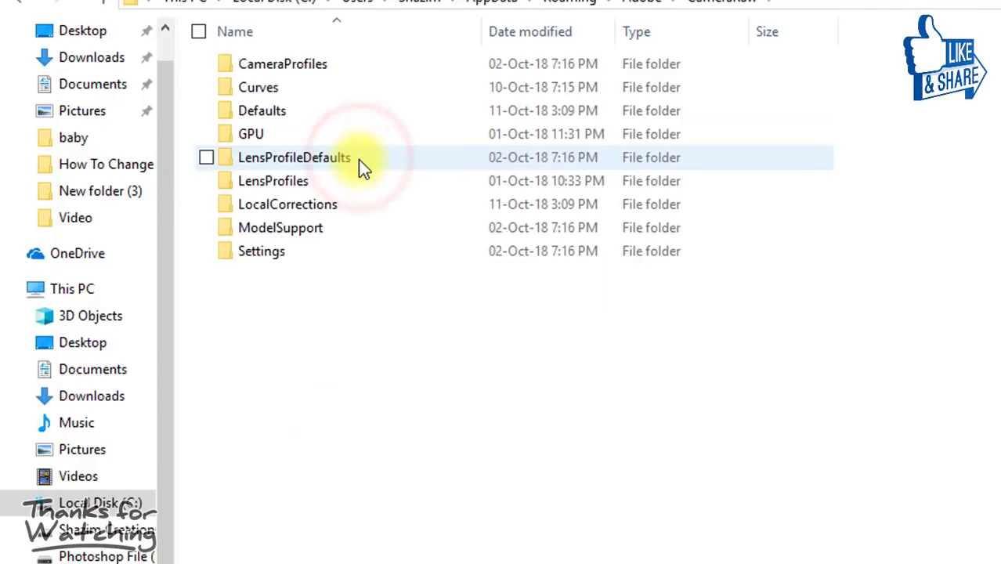
{"action": "double_click", "coordinate": [266, 257]}
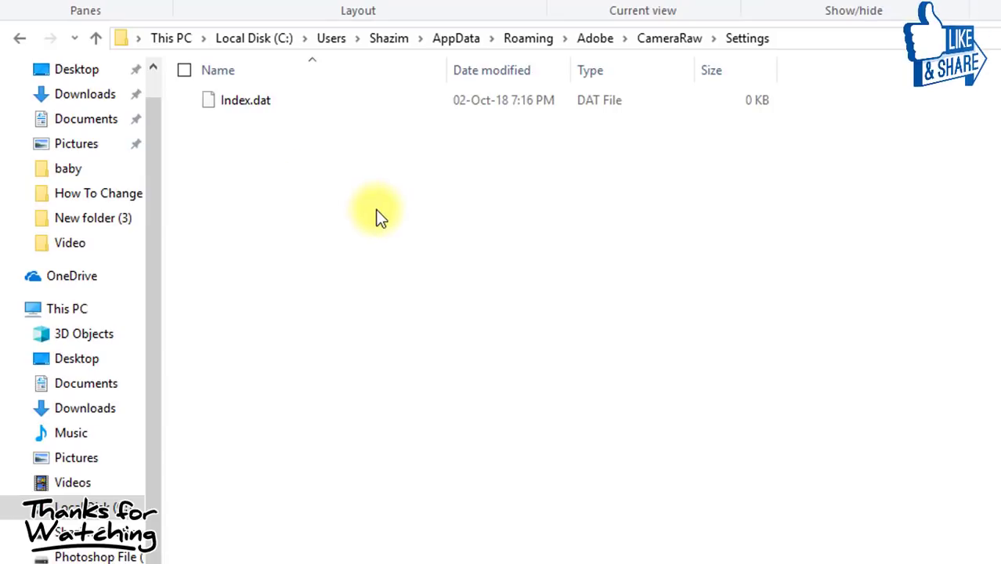
Paste the copied .xmp presets into the CameraRaw Settings folder and clear the selection.
{"action": "right_click", "coordinate": [375, 212]}
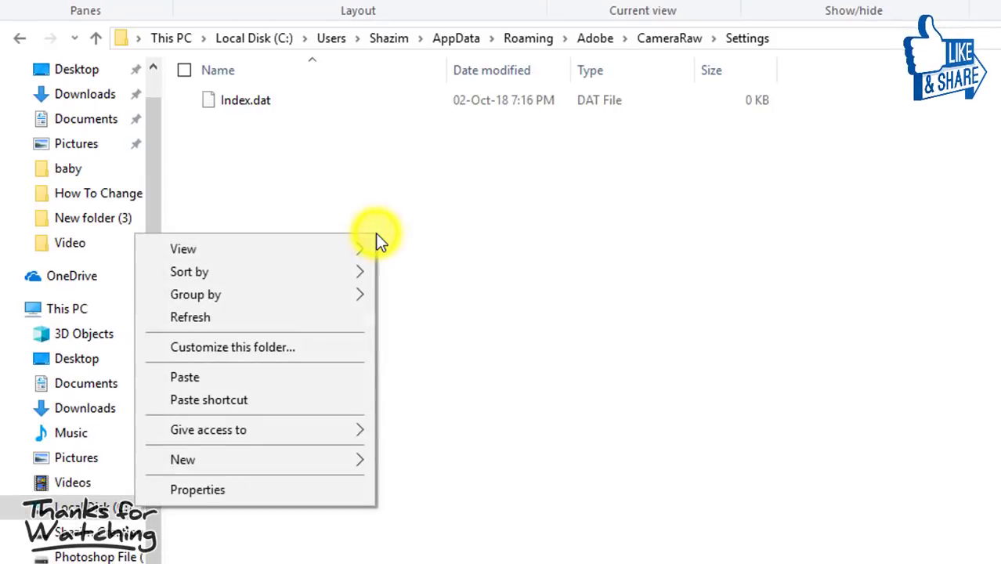
{"action": "left_click", "coordinate": [190, 377]}
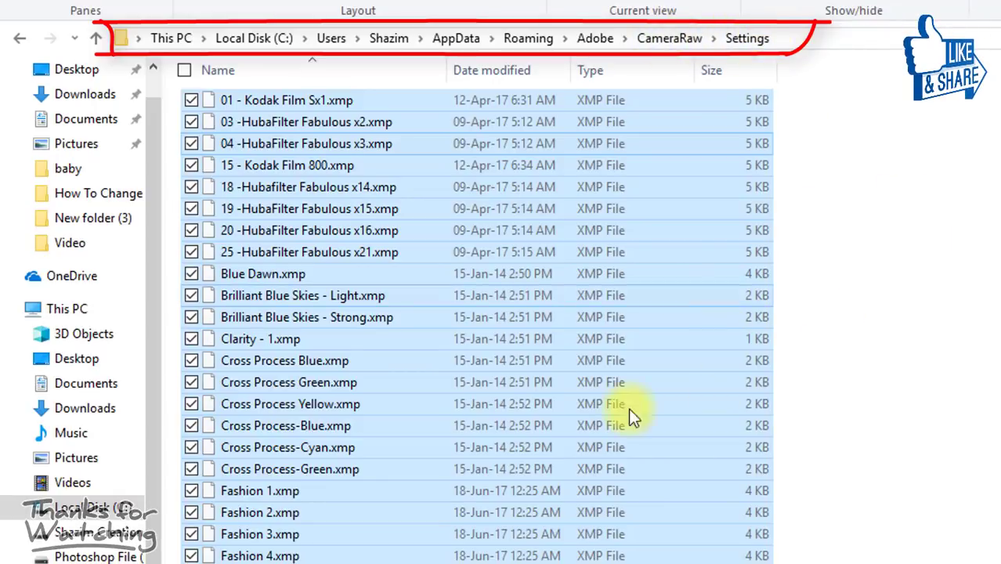
{"action": "left_click", "coordinate": [835, 152]}
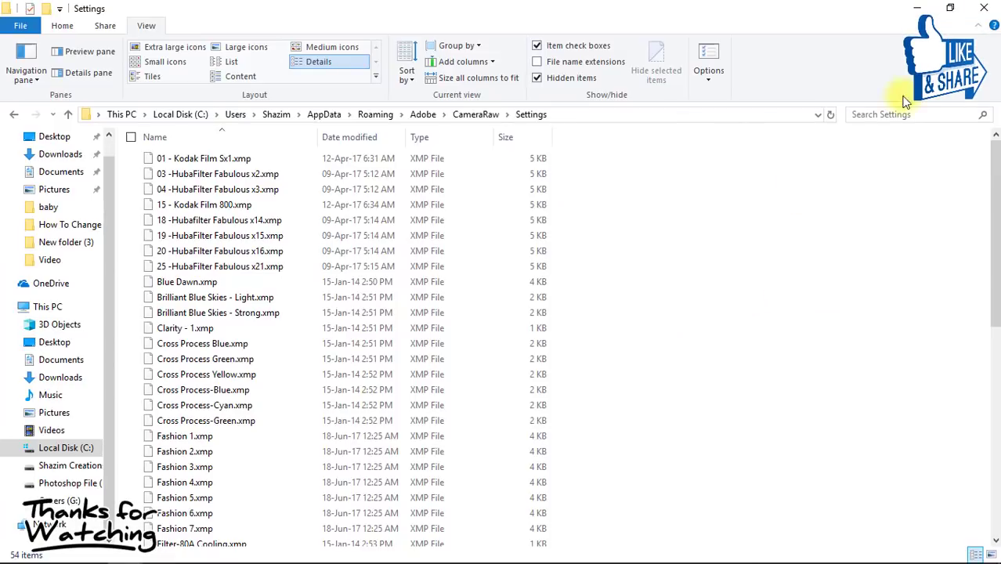
Relaunch Photoshop and open the veiled woman's forest portrait (12509314_..._n.jpg).
{"action": "left_click", "coordinate": [987, 8]}
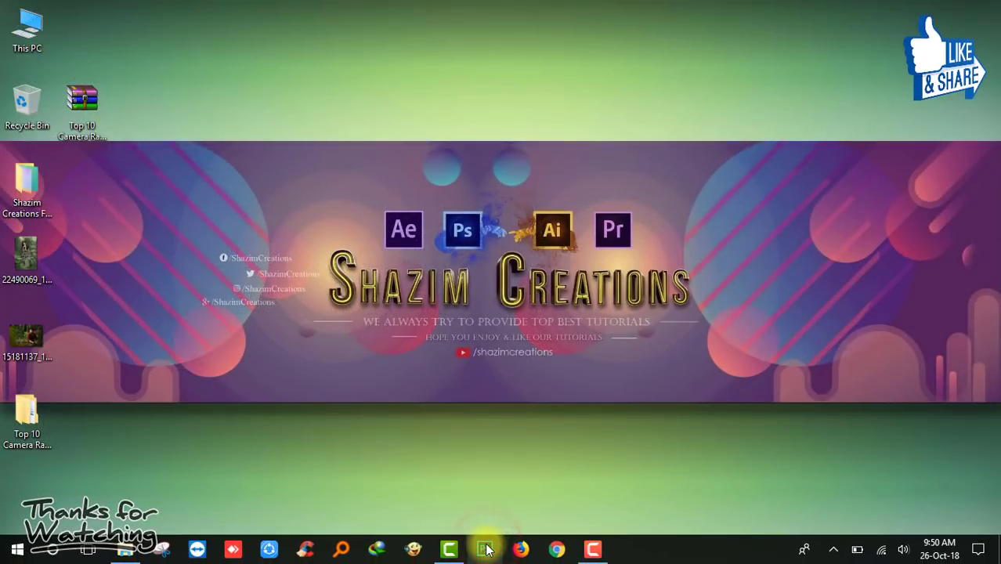
{"action": "left_click", "coordinate": [486, 550]}
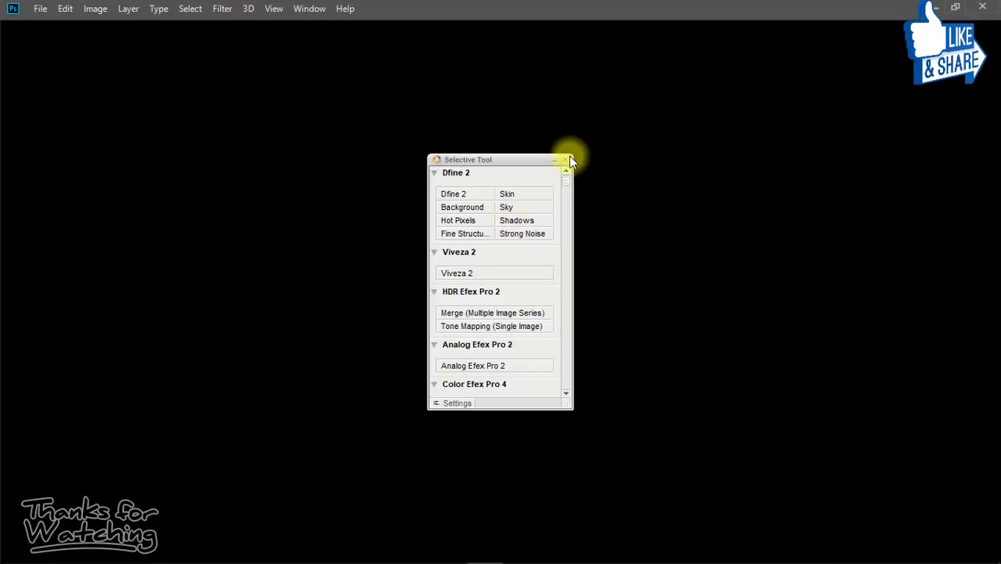
{"action": "left_click", "coordinate": [568, 156]}
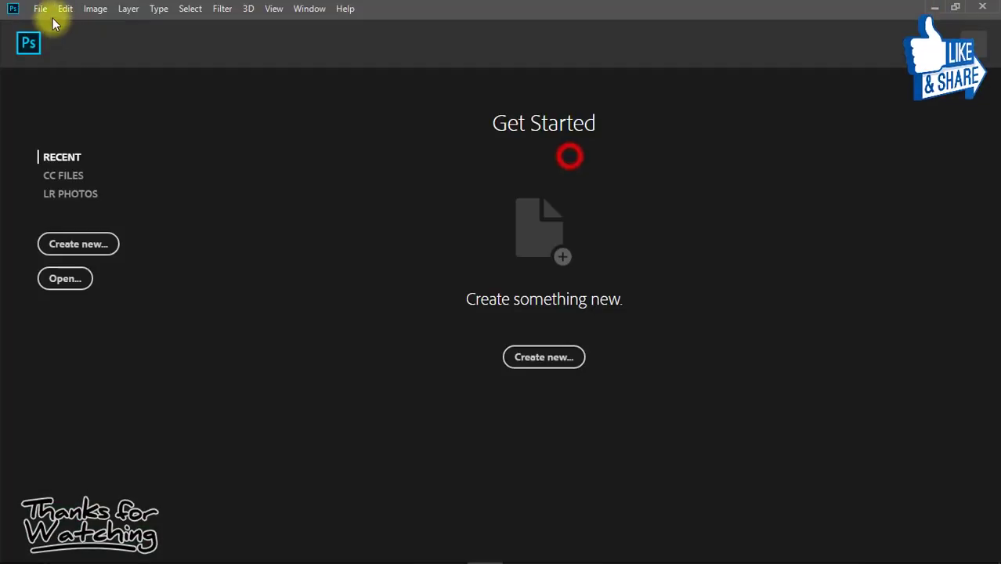
{"action": "left_click", "coordinate": [40, 9]}
{"action": "left_click", "coordinate": [55, 41]}
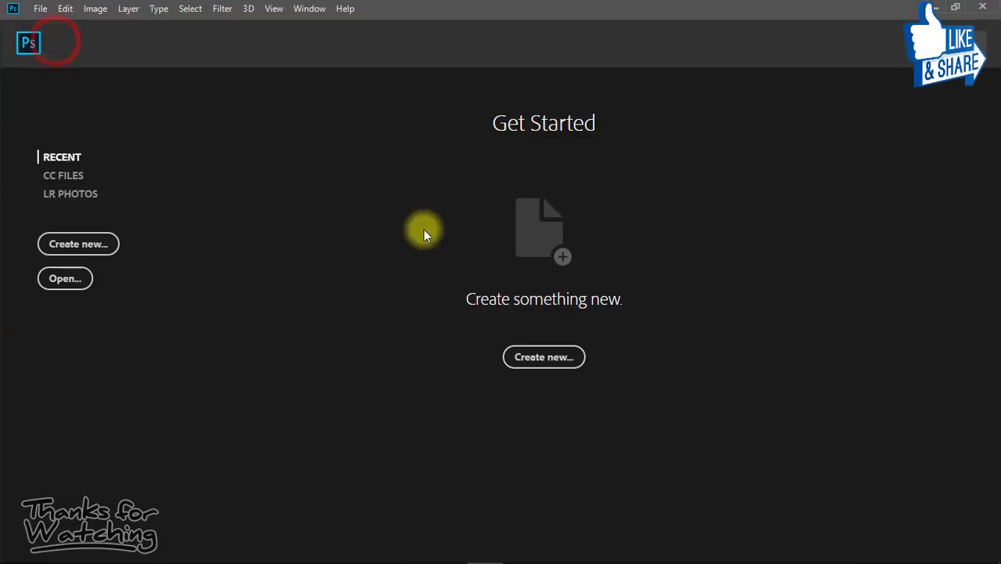
{"action": "left_click", "coordinate": [166, 240]}
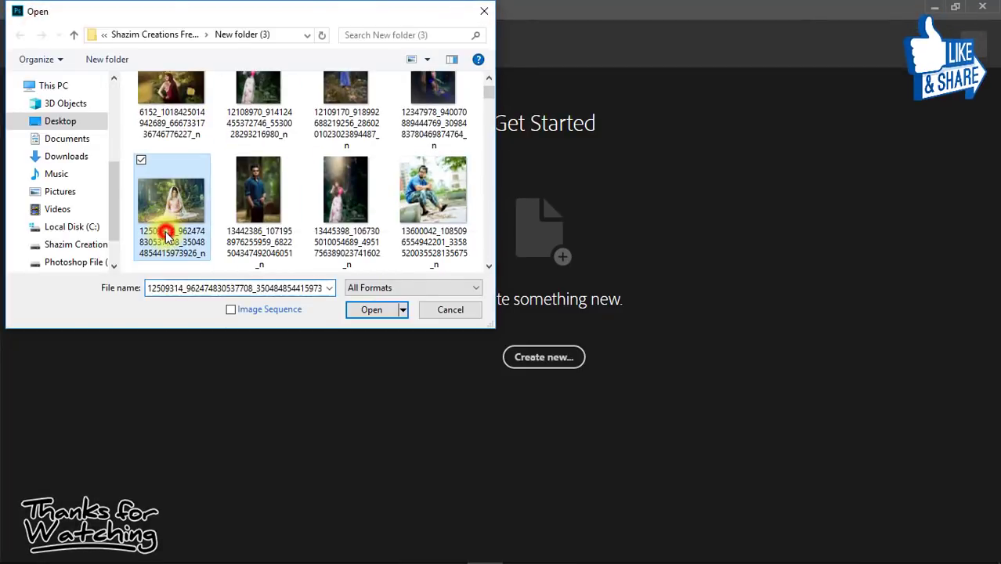
{"action": "left_click", "coordinate": [372, 310]}
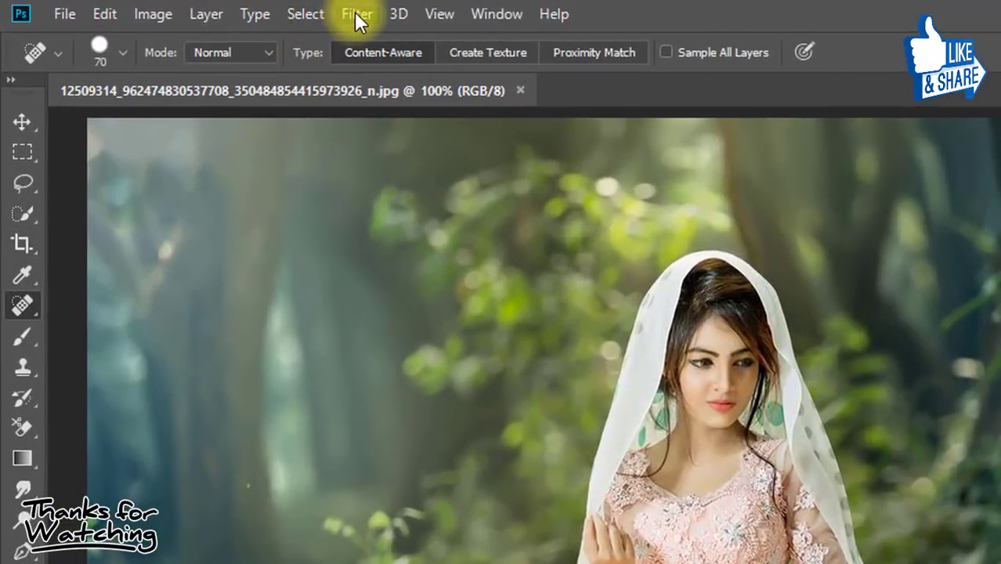
Open the Camera Raw Filter on the portrait and list the installed presets.
{"action": "left_click", "coordinate": [222, 9]}
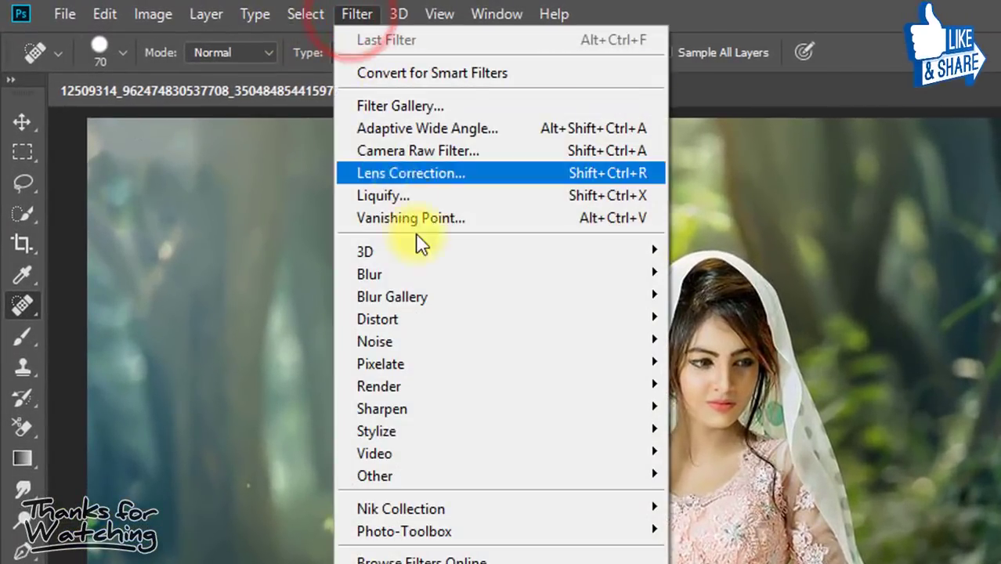
{"action": "left_click", "coordinate": [388, 153]}
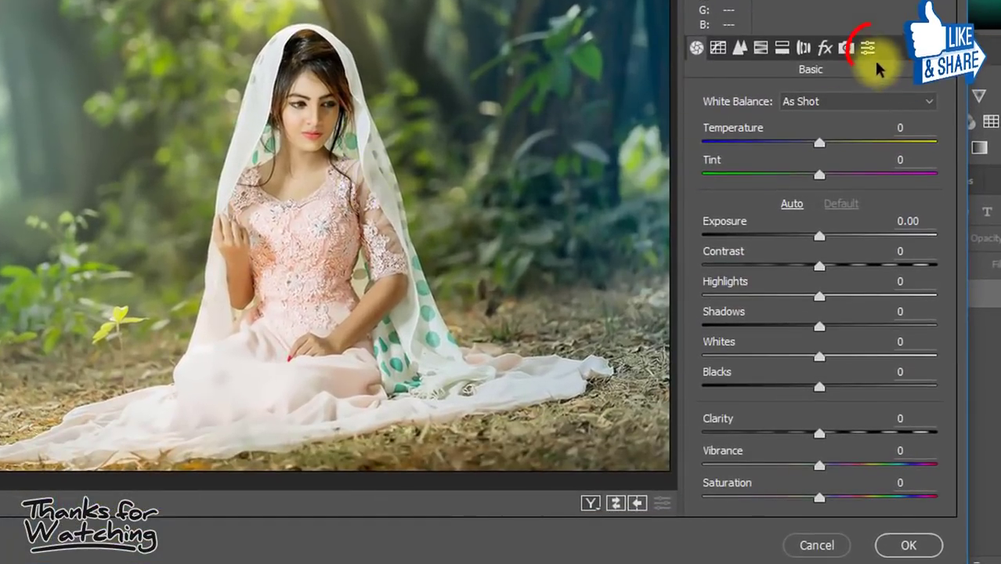
{"action": "left_click", "coordinate": [867, 49]}
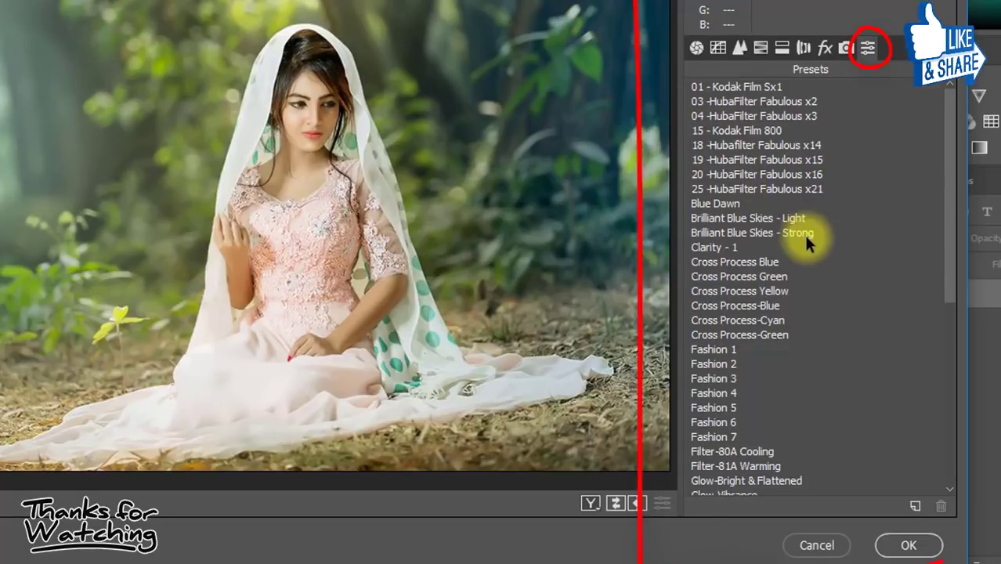
{"action": "scroll", "coordinate": [804, 235], "scroll_direction": "down", "scroll_amount": 8}
{"action": "scroll", "coordinate": [806, 237], "scroll_direction": "up", "scroll_amount": 8}
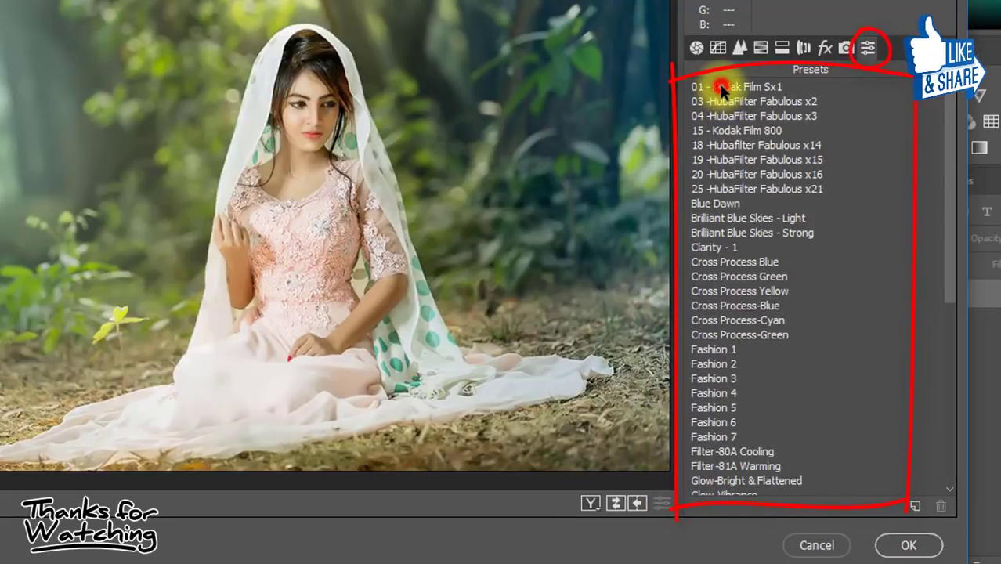
Preview presets 01, 03, 04, 15 and 18, settling on 19 -HubaFilter Fabulous x15.
{"action": "left_click", "coordinate": [720, 85]}
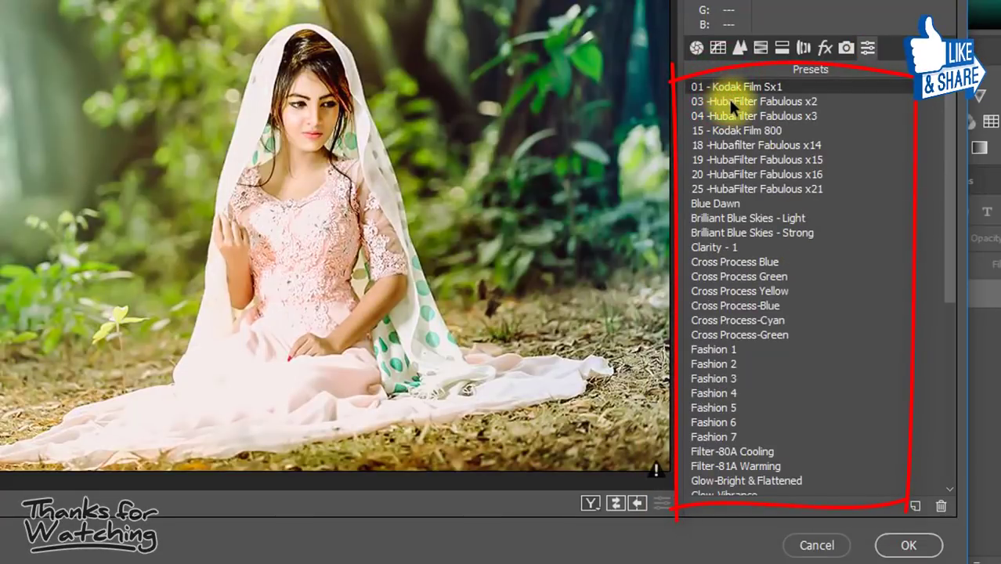
{"action": "left_click", "coordinate": [728, 100]}
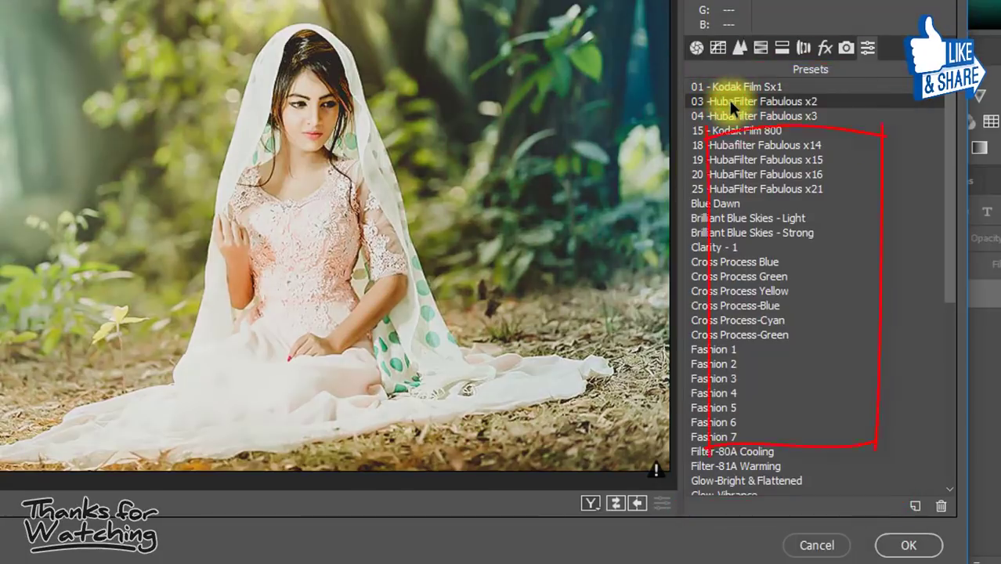
{"action": "left_click", "coordinate": [738, 117]}
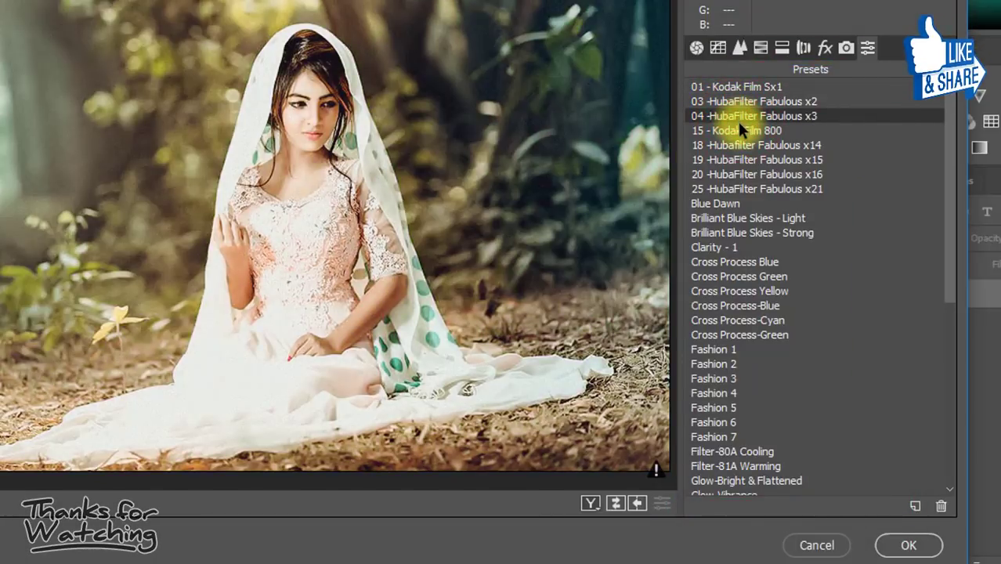
{"action": "left_click", "coordinate": [738, 132]}
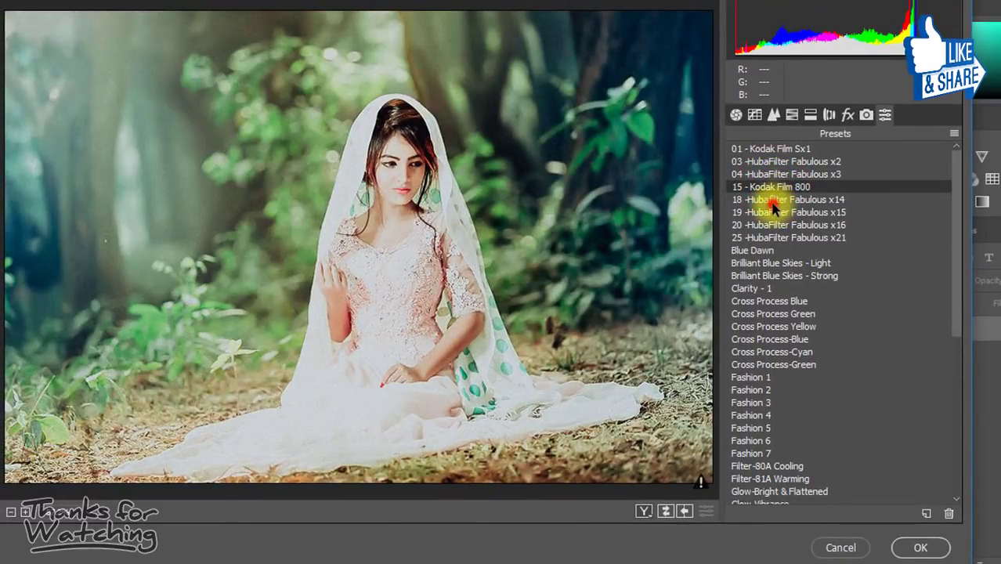
{"action": "left_click", "coordinate": [770, 199]}
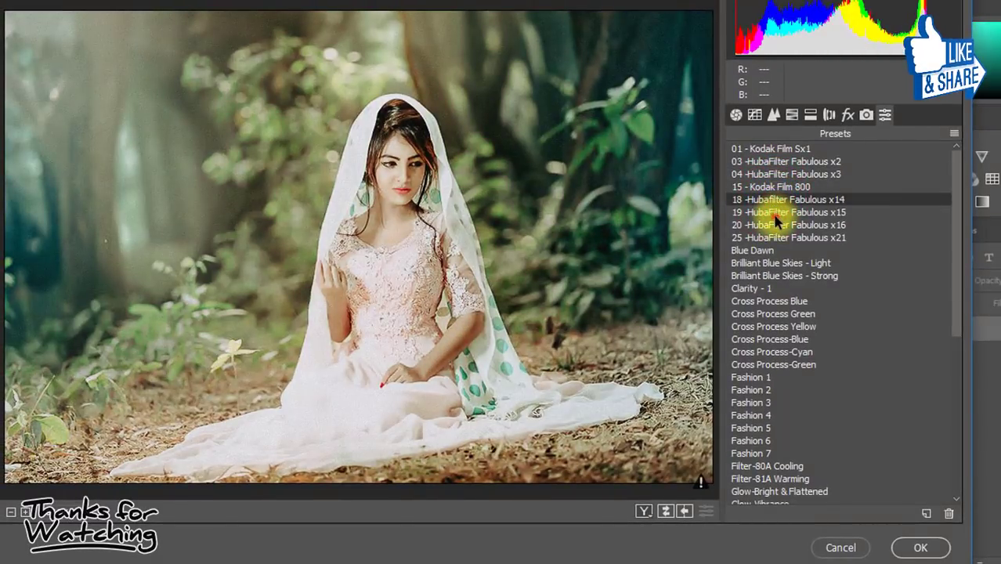
{"action": "left_click", "coordinate": [771, 213]}
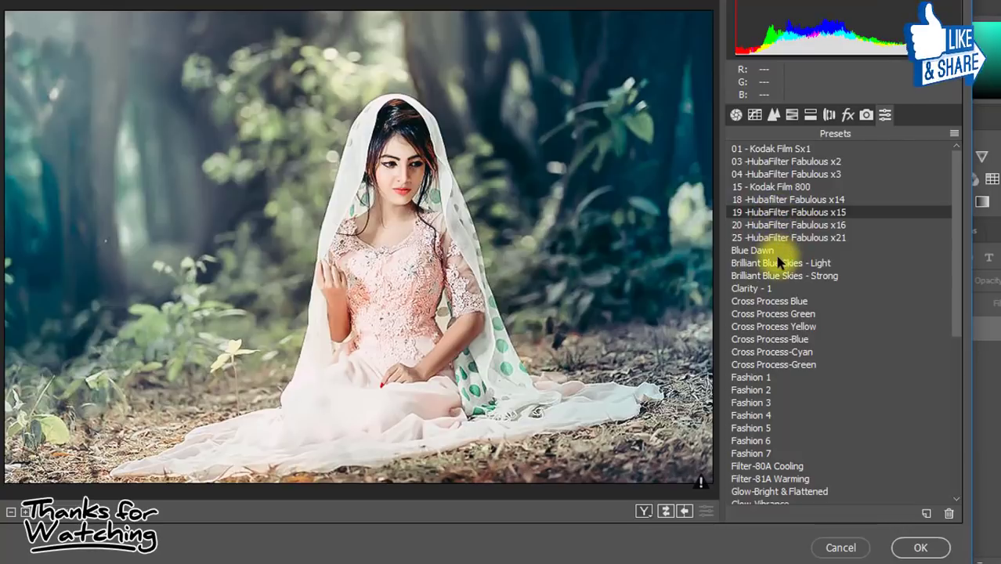